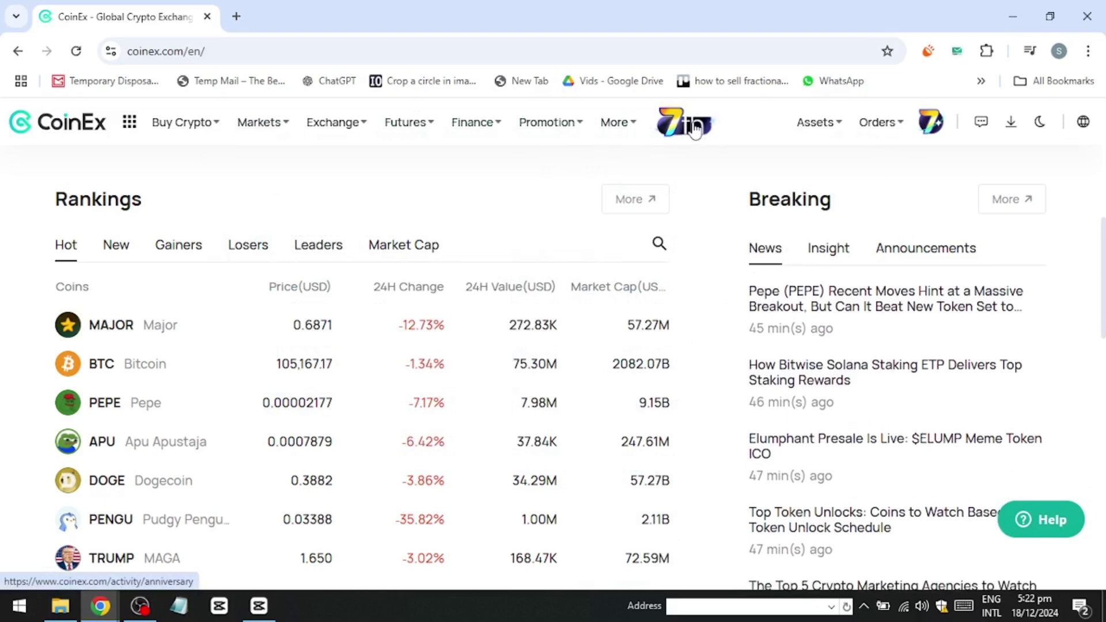
Move across the top navigation to bring up the Exchange dropdown of trading options
mouse_move(251, 122)
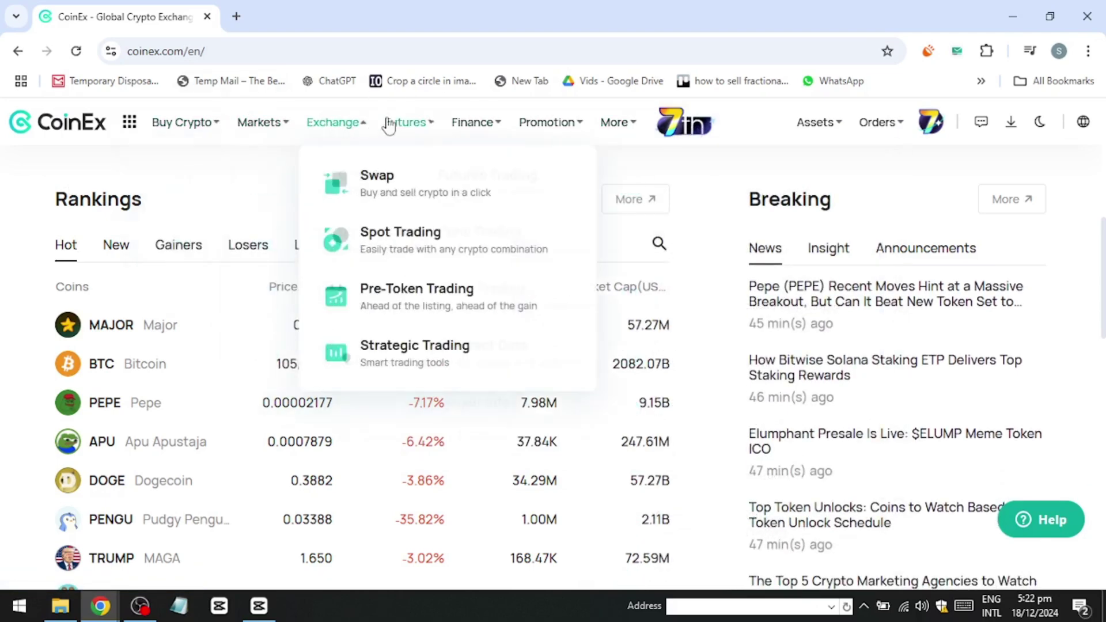
mouse_move(405, 123)
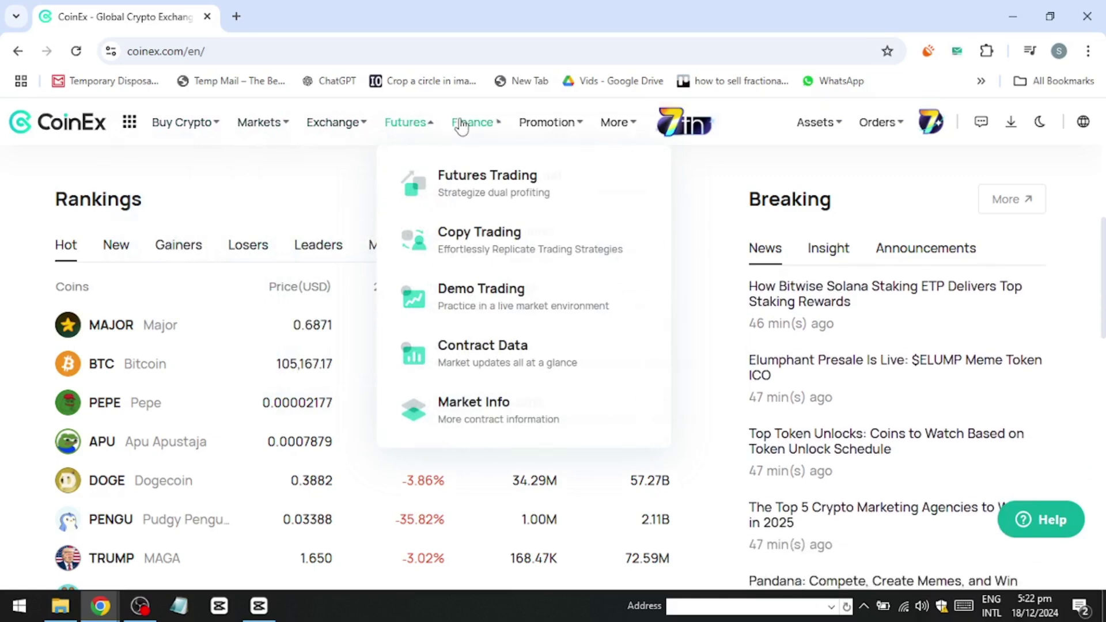
Open the Exchange Swap page and set the From coin to USDT
mouse_move(353, 122)
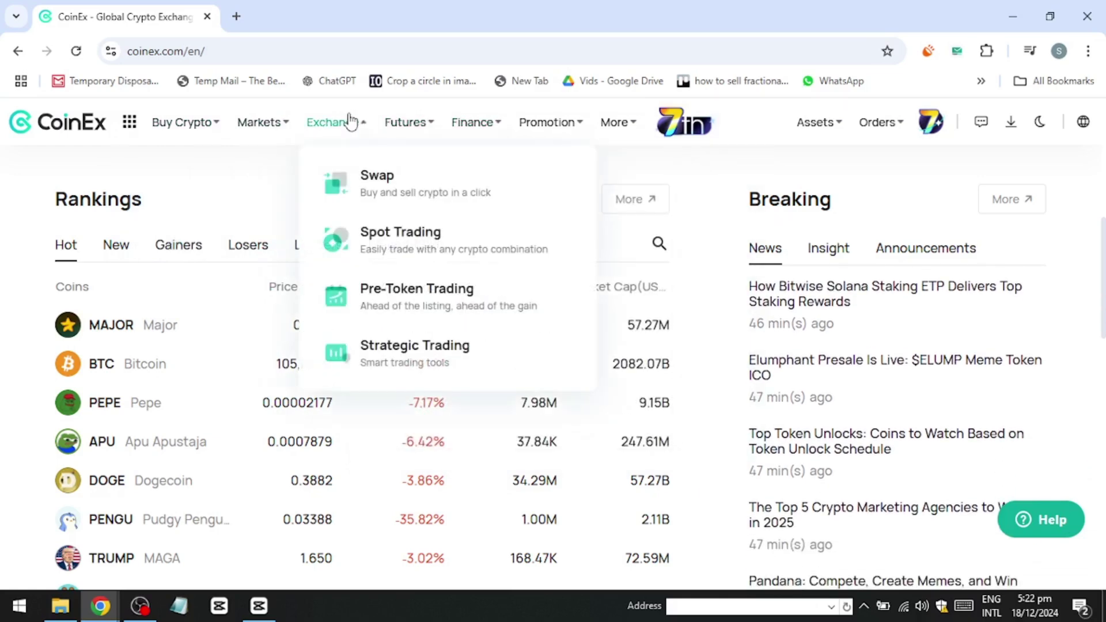
left_click(388, 174)
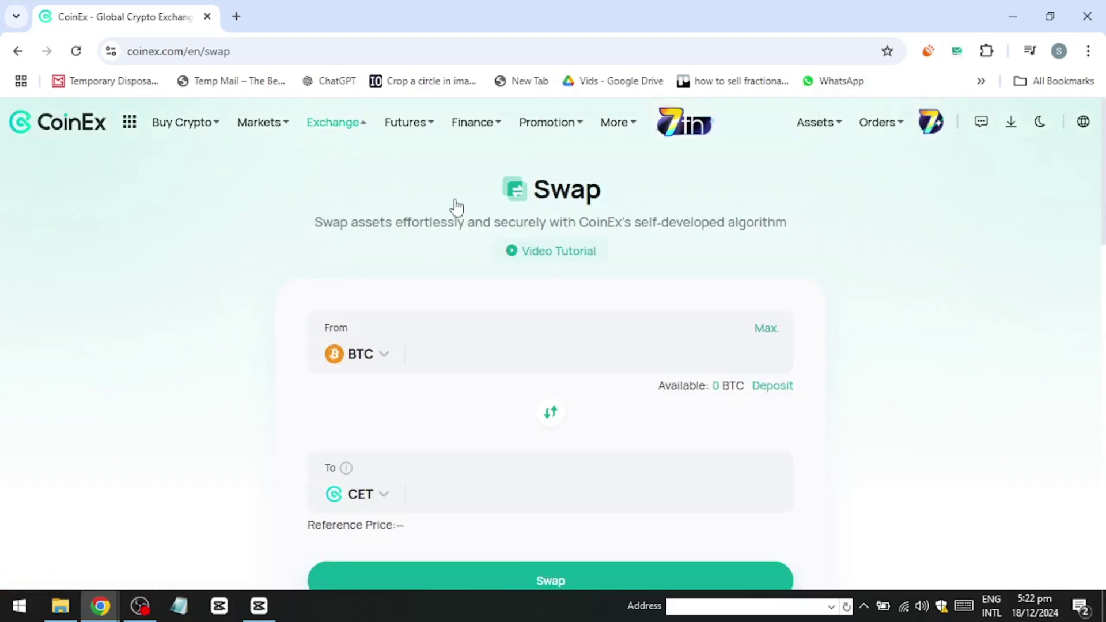
scroll(403, 259, "down", 1)
left_click(387, 281)
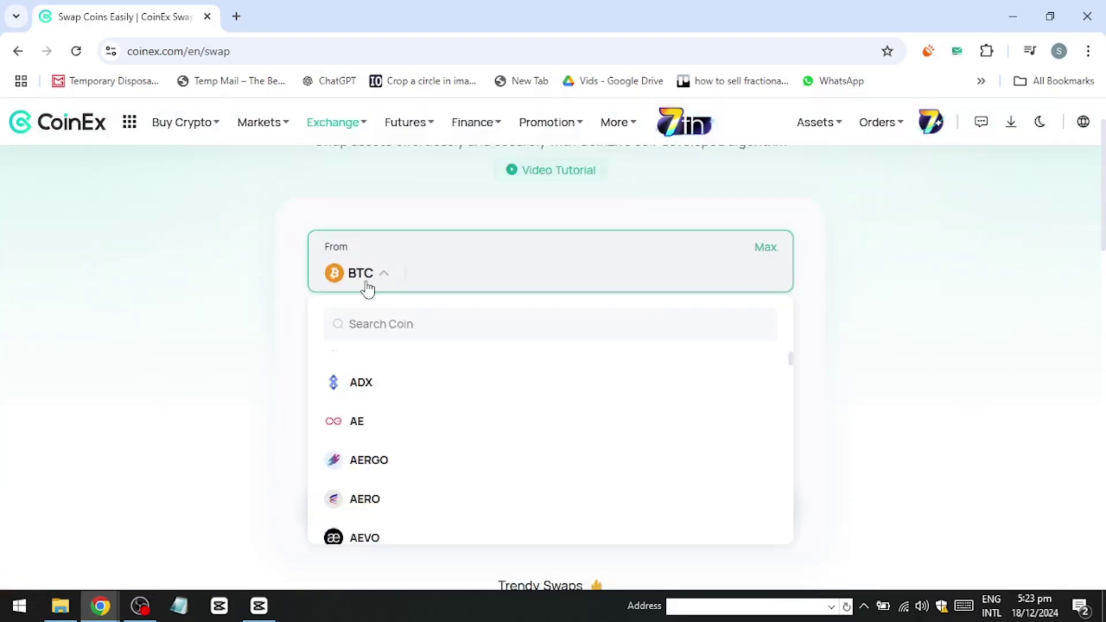
left_click(378, 318)
type("USTD")
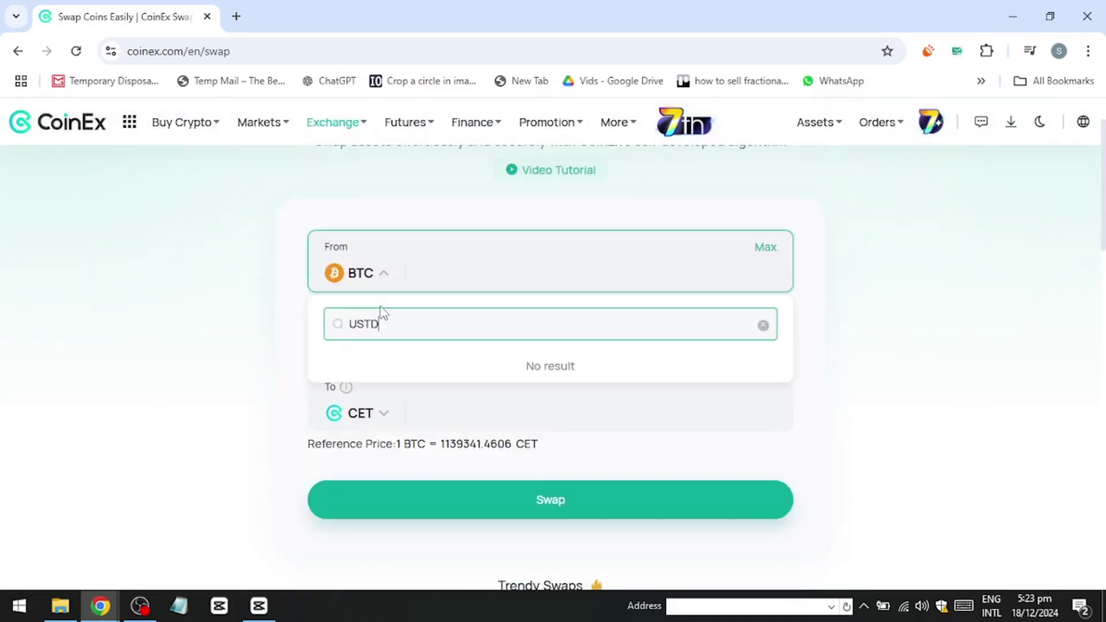
key("BackSpace")
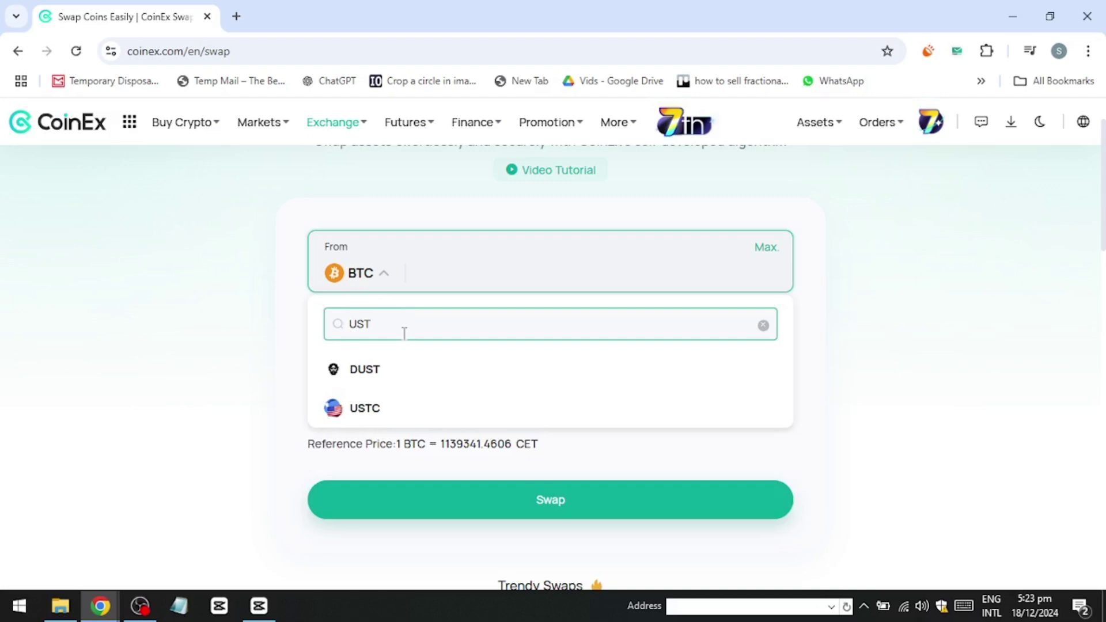
key("BackSpace")
type("D")
left_click(365, 407)
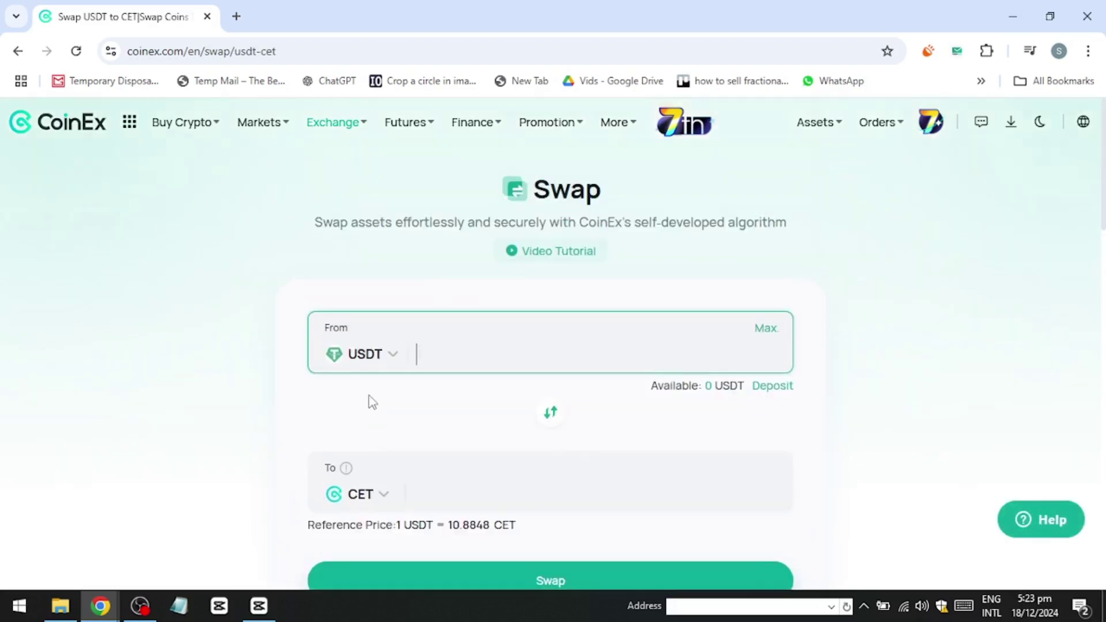
Set the receive coin to BTC and enter 10 as the swap amount
left_click(368, 493)
scroll(390, 489, "down", 1)
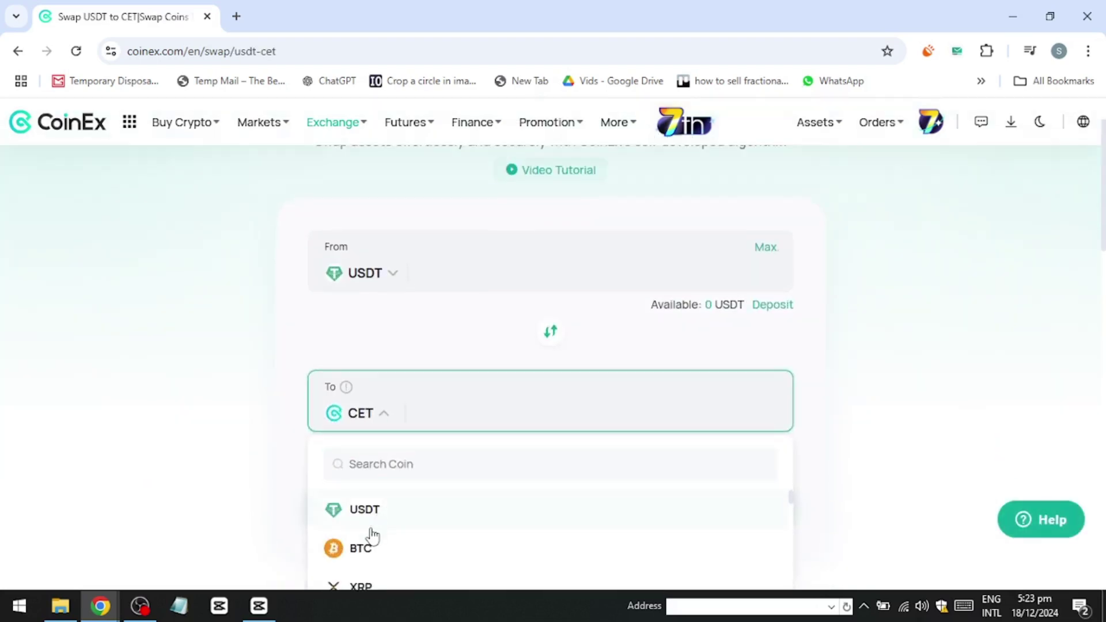
left_click(365, 547)
scroll(415, 487, "down", 2)
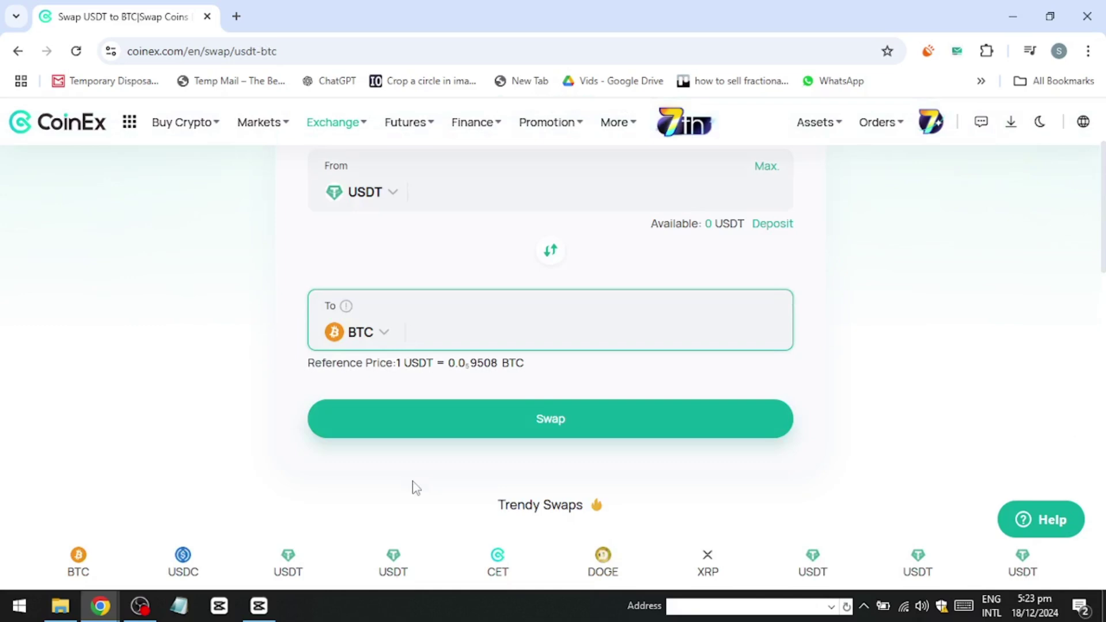
left_click(459, 190)
type("10")
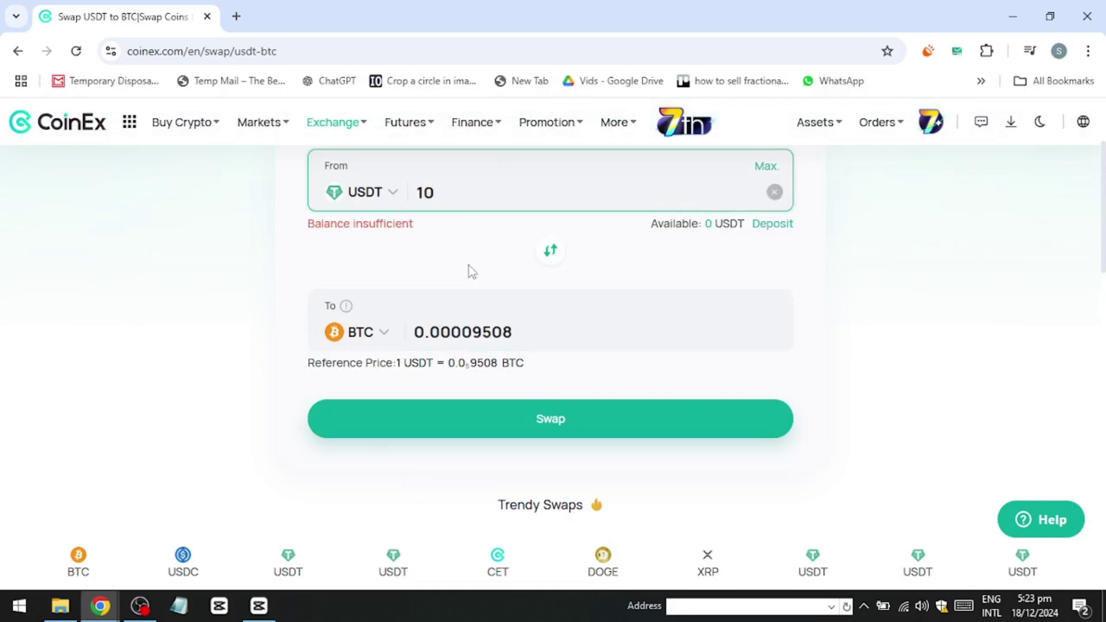
Attempt the swap twice, dismissing the Security Settings prompt each time
left_click(546, 427)
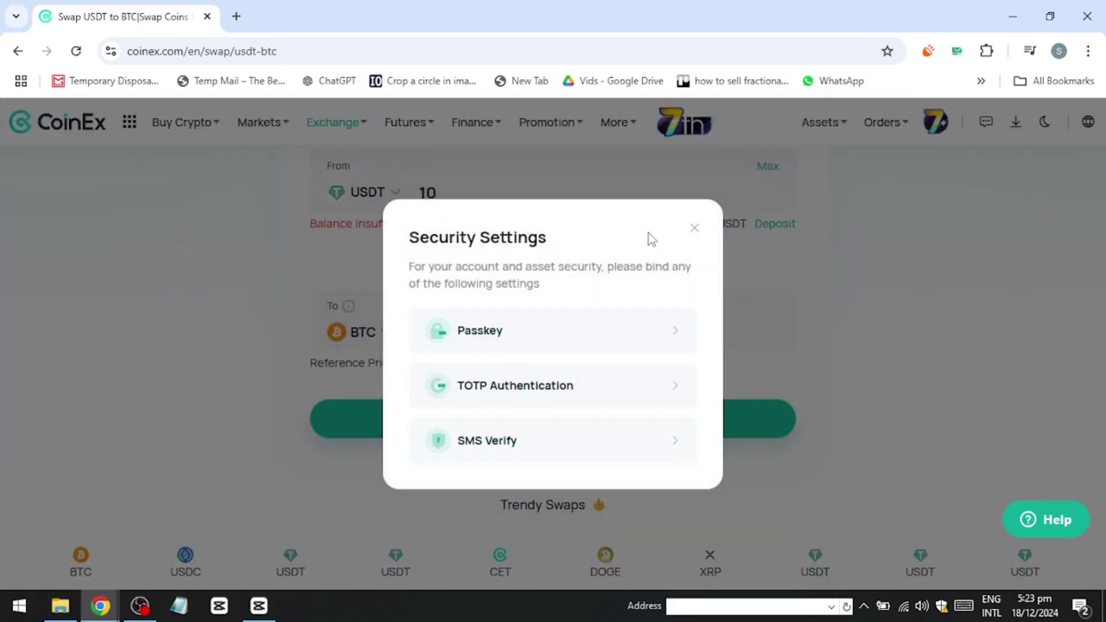
left_click(699, 230)
left_click(557, 421)
left_click(694, 228)
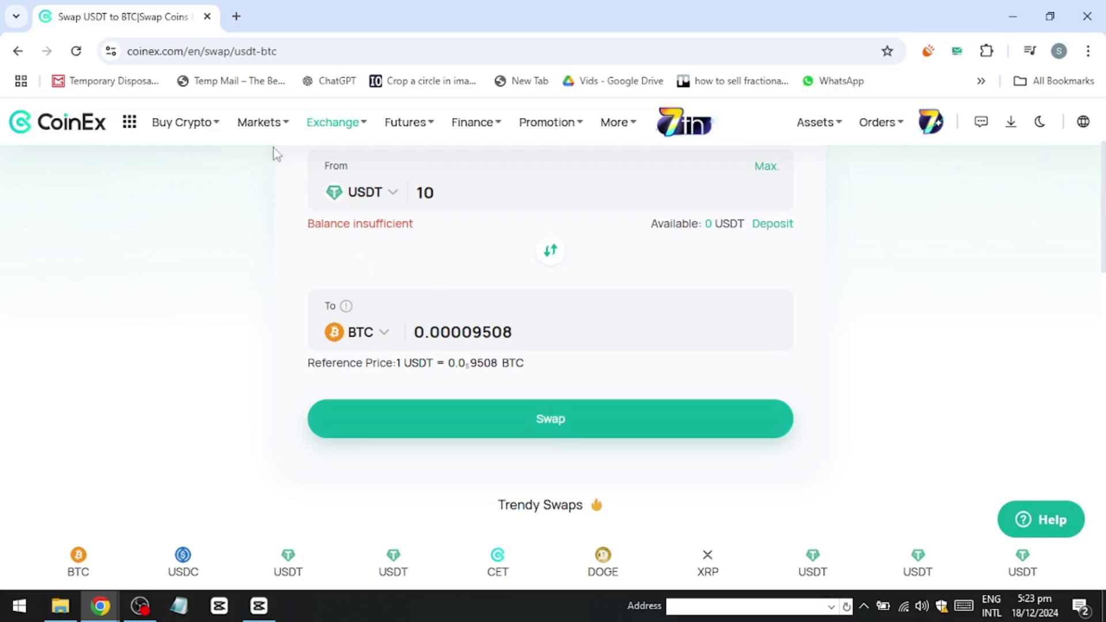
Open BTC/USDT Spot Trading from the Exchange menu and close the introduction popup
mouse_move(316, 123)
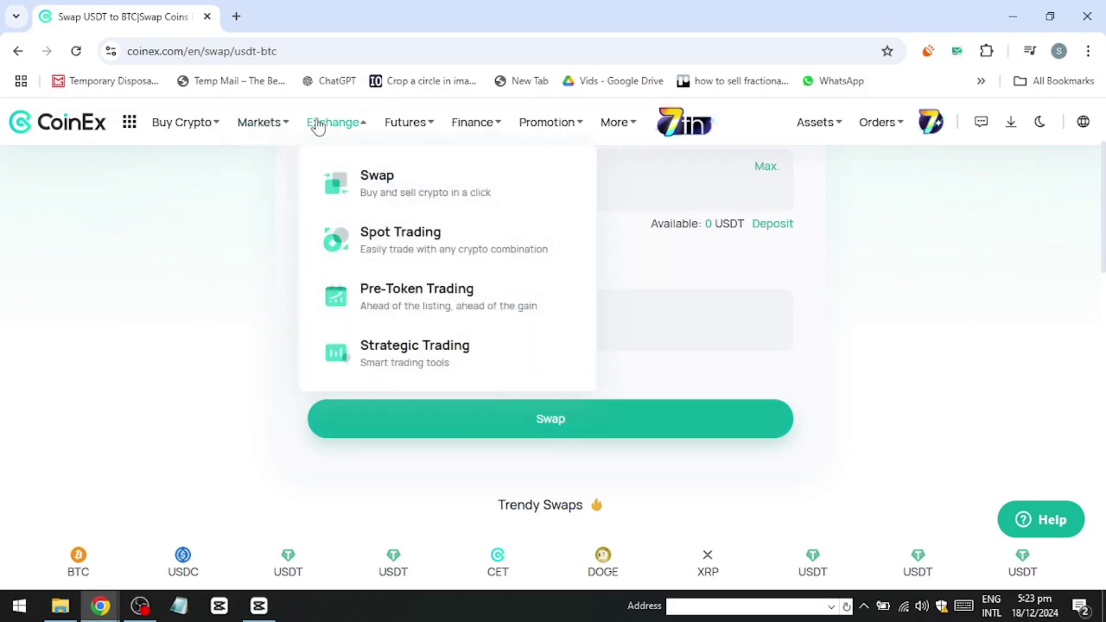
left_click(389, 253)
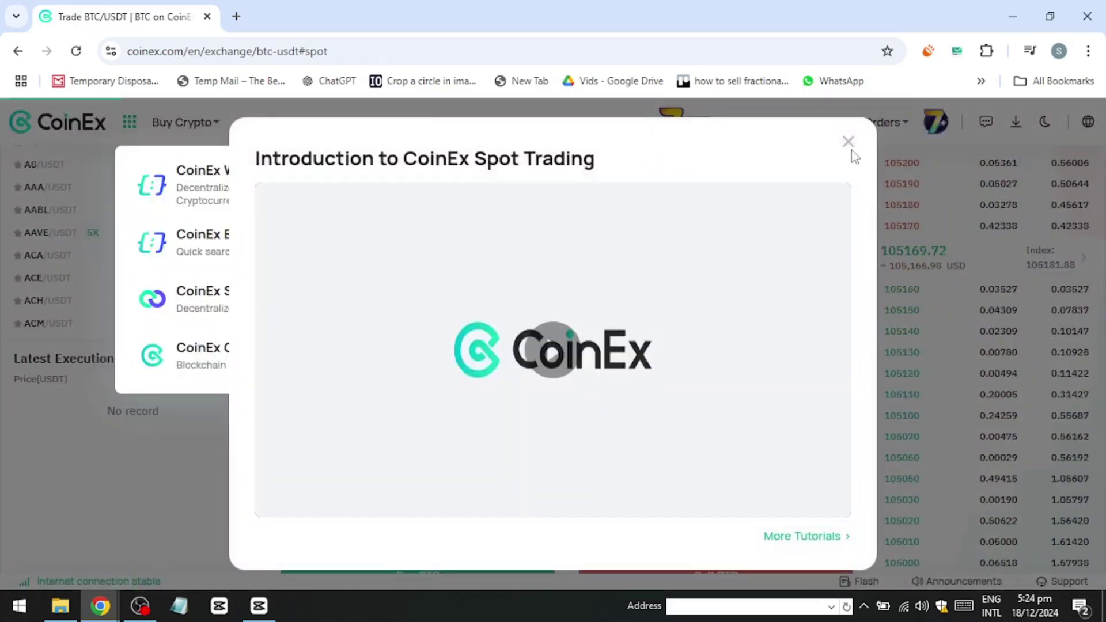
left_click(849, 142)
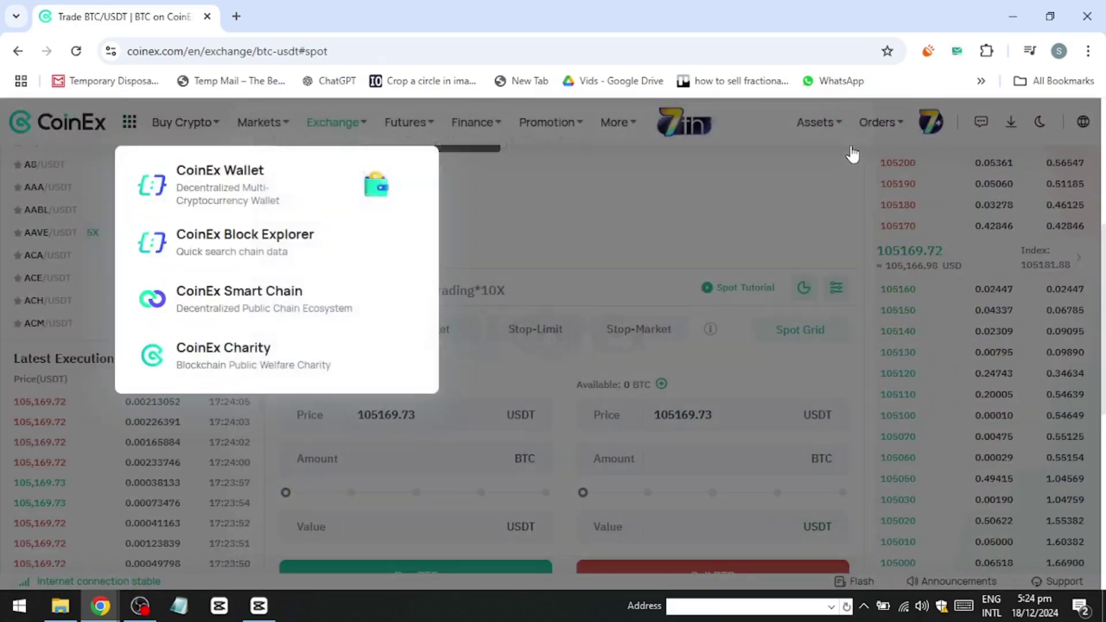
scroll(684, 405, "down", 3)
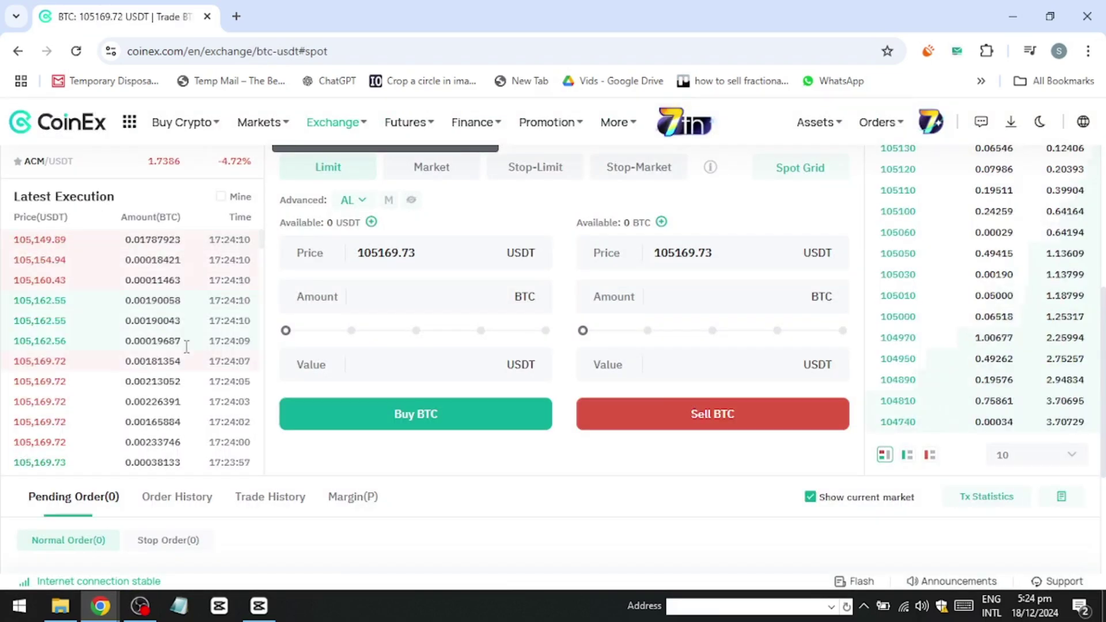
scroll(185, 346, "up", 8)
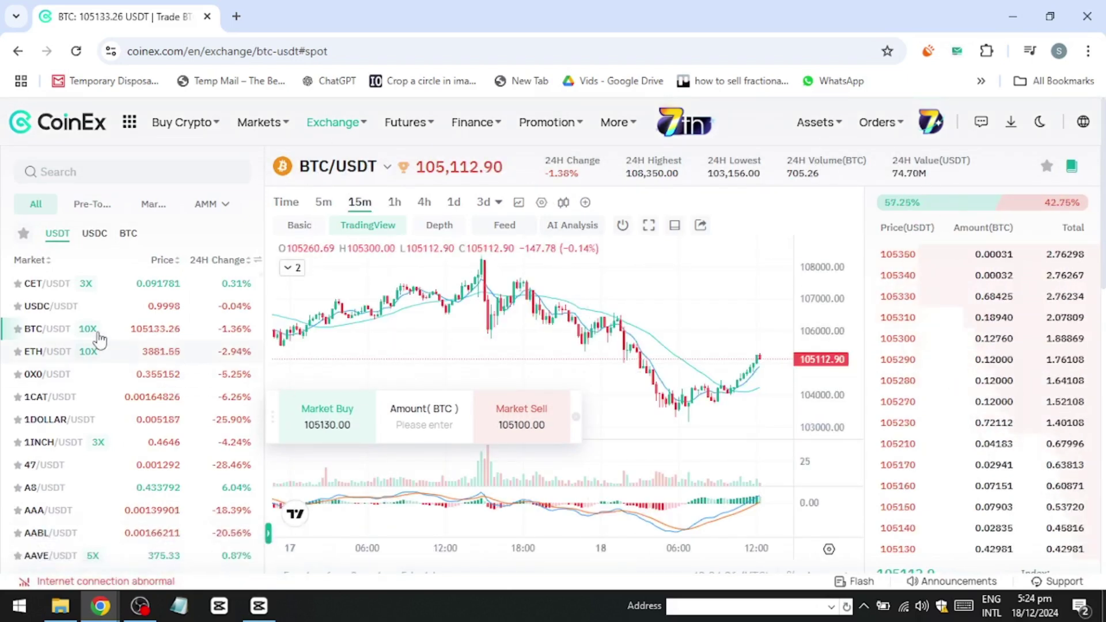
Switch to the USDC/USDT market and star USDC/USDT and CET/USDT as favourites
left_click(65, 309)
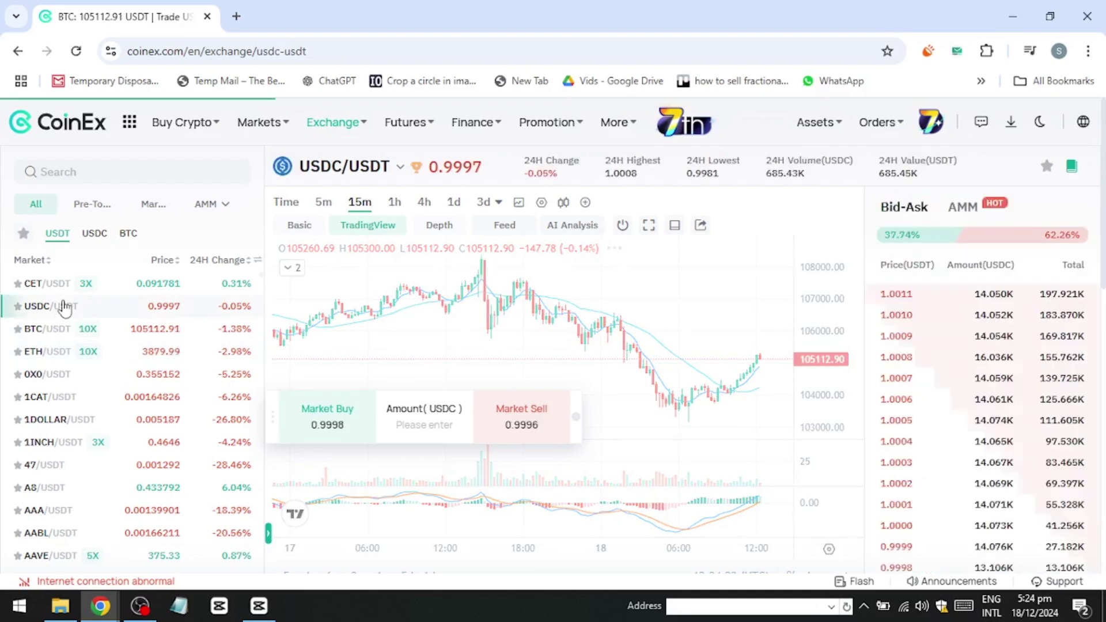
left_click(24, 233)
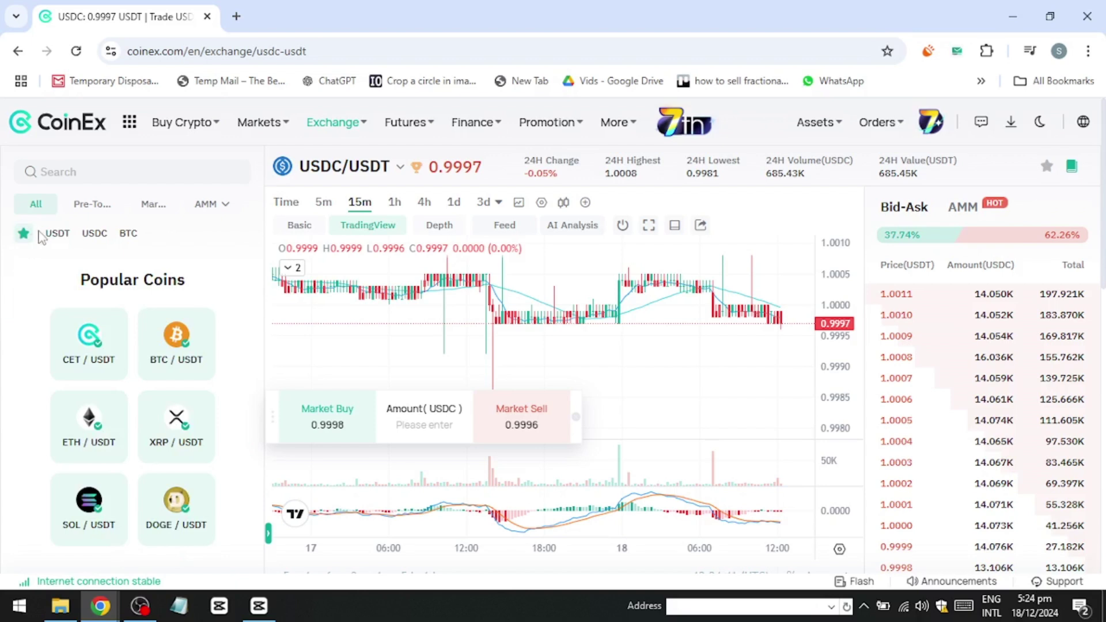
left_click(48, 236)
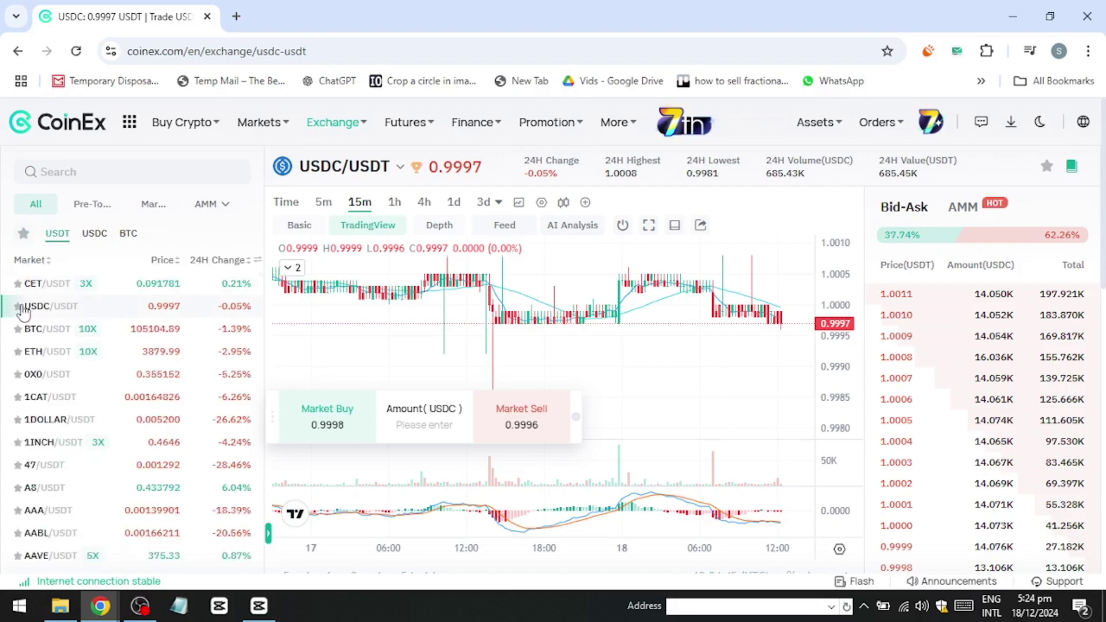
left_click(18, 305)
left_click(18, 283)
left_click(23, 233)
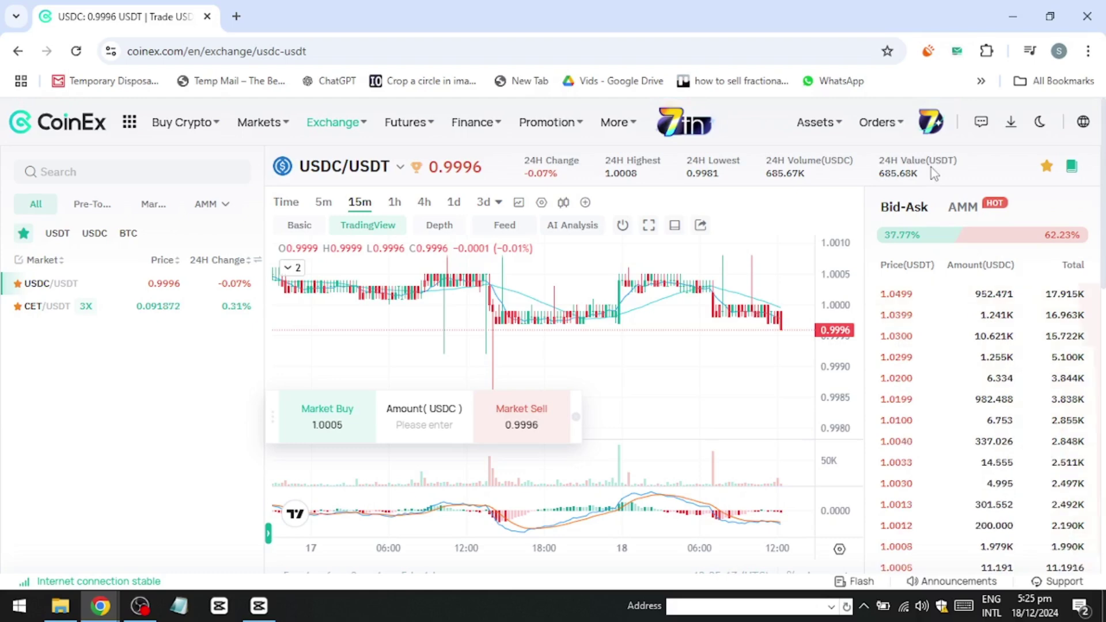
scroll(903, 282, "down", 3)
scroll(903, 282, "down", 3)
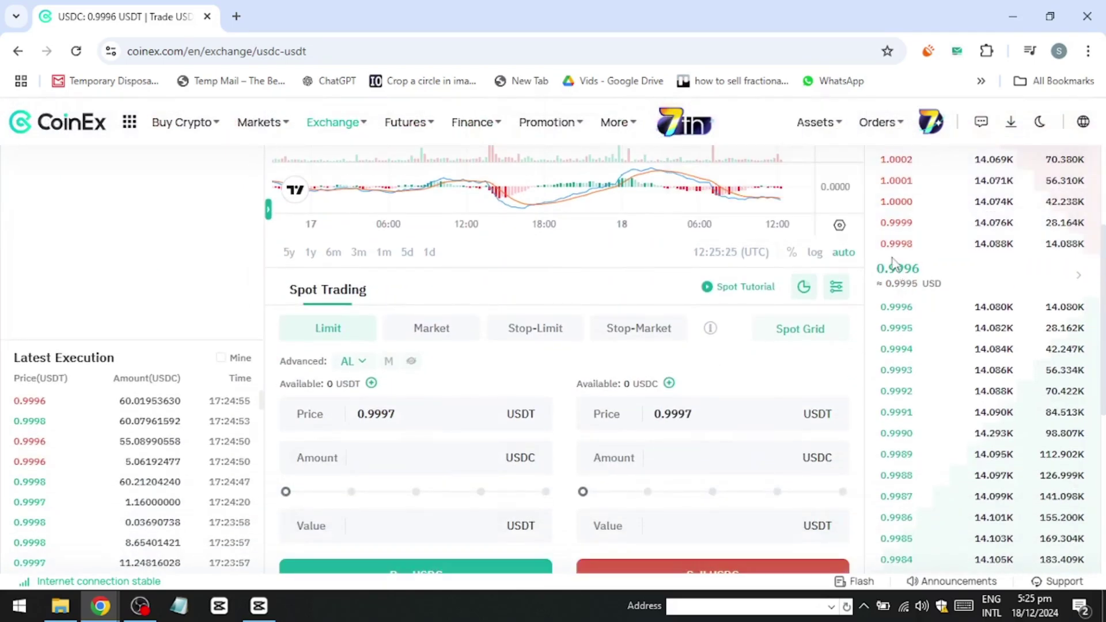
scroll(621, 310, "up", 6)
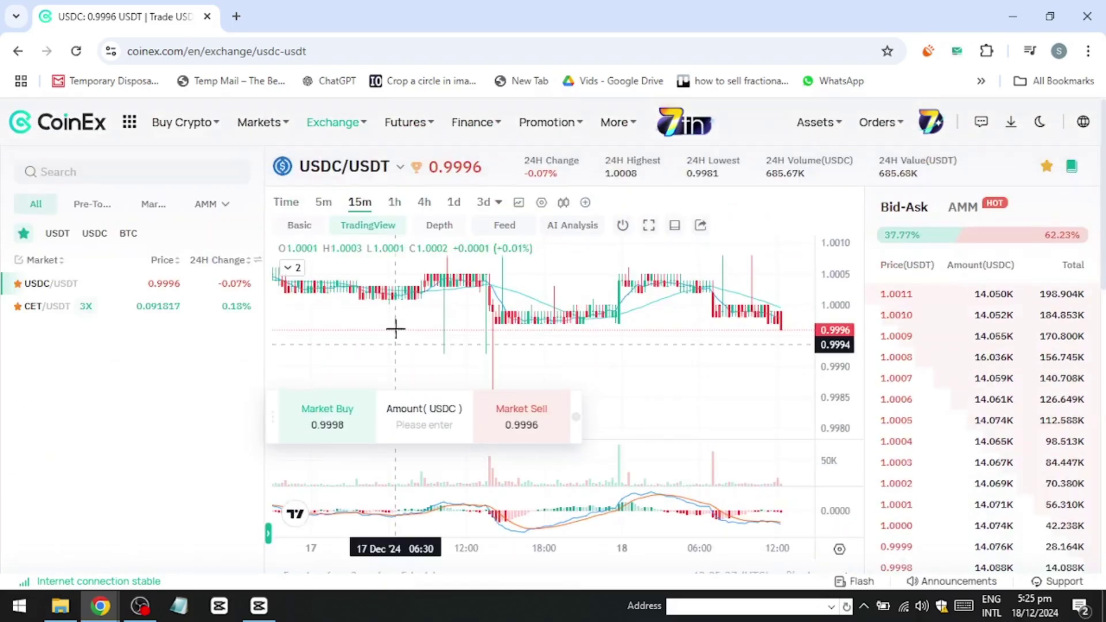
Switch the USDC/USDT chart to daily candles and zoom it in and out
left_click(451, 202)
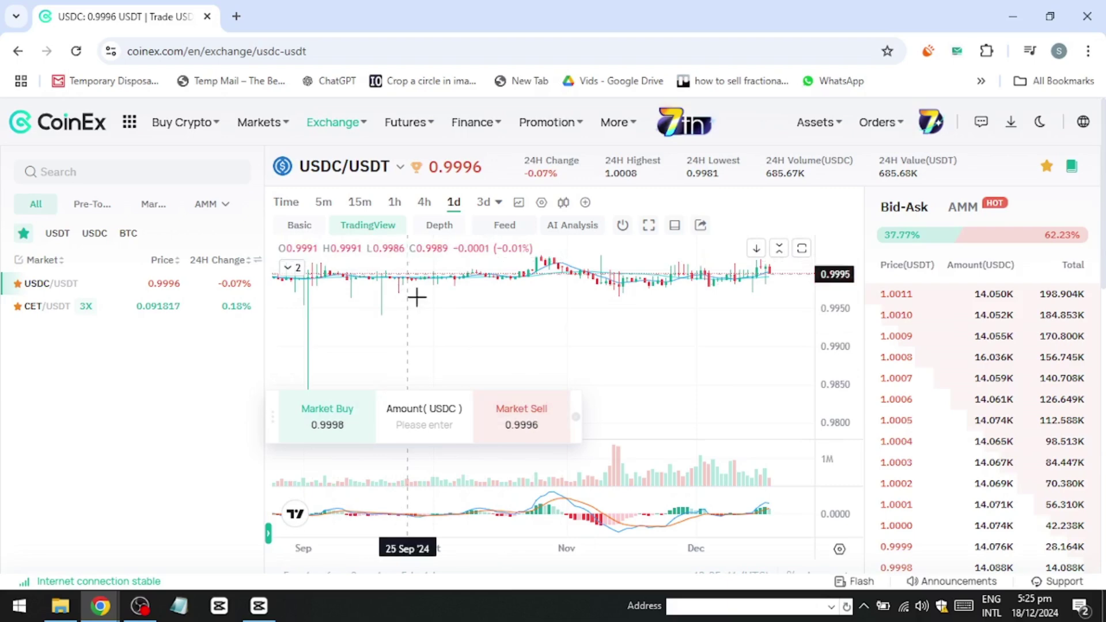
scroll(416, 297, "down", 2)
scroll(610, 454, "down", 1)
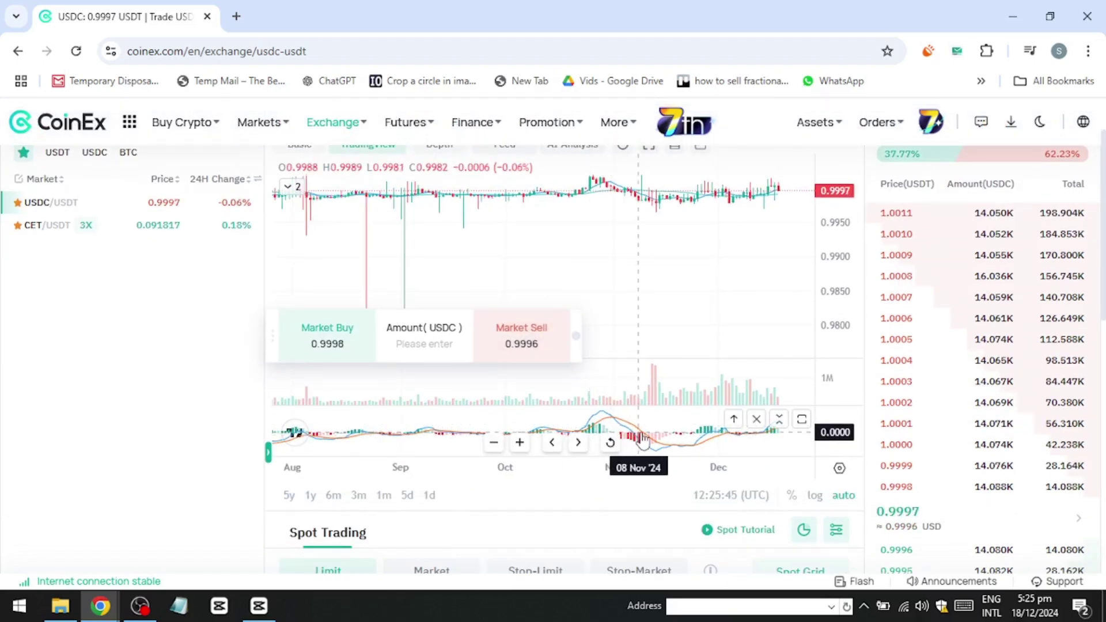
scroll(420, 449, "up", 5)
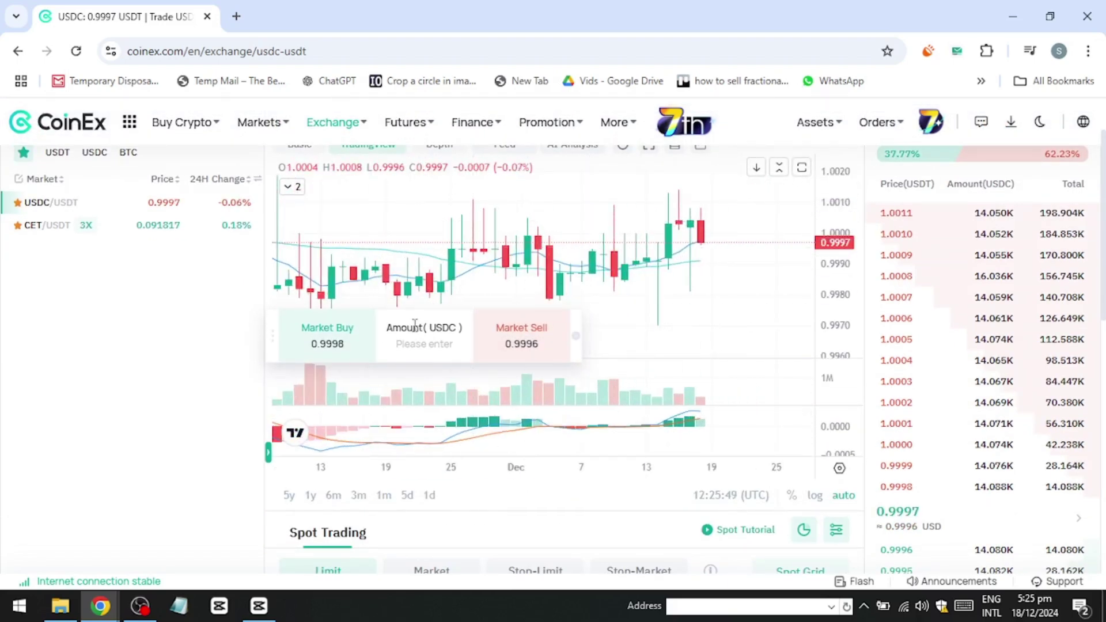
scroll(842, 230, "up", 2)
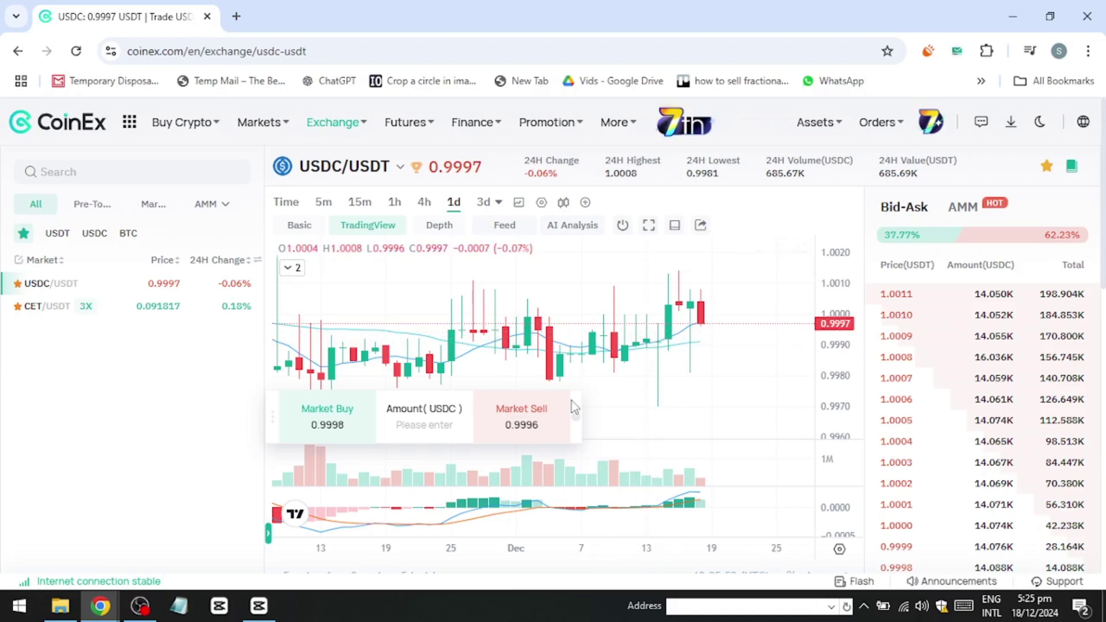
View the Basic, Depth and AI Analysis tabs, close the quick-trade box, and return to Basic
left_click(299, 224)
left_click(436, 224)
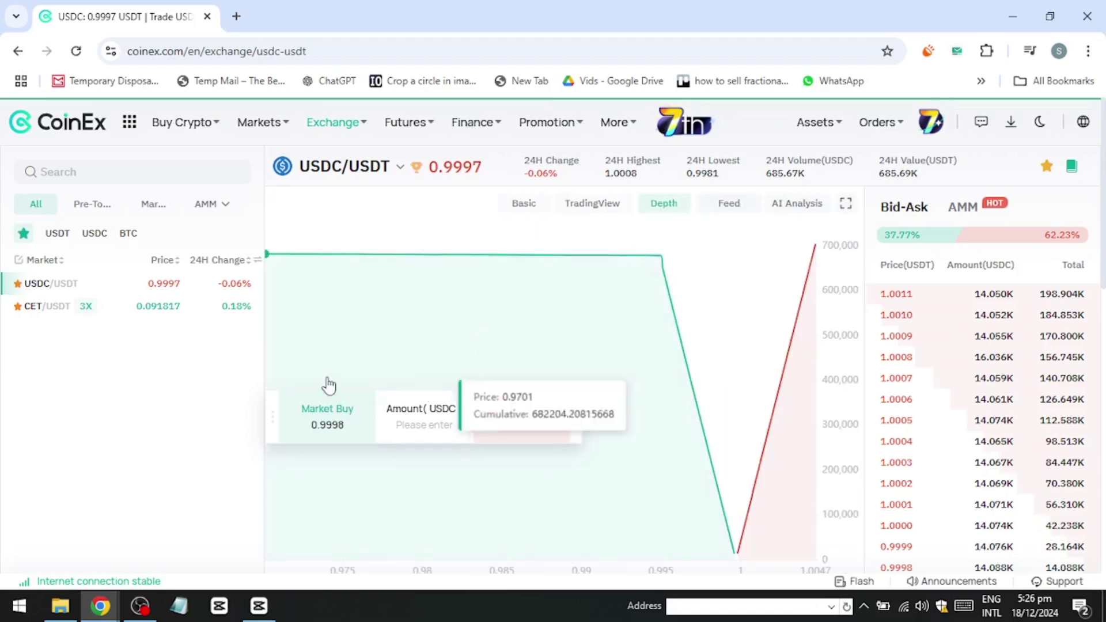
left_click(795, 203)
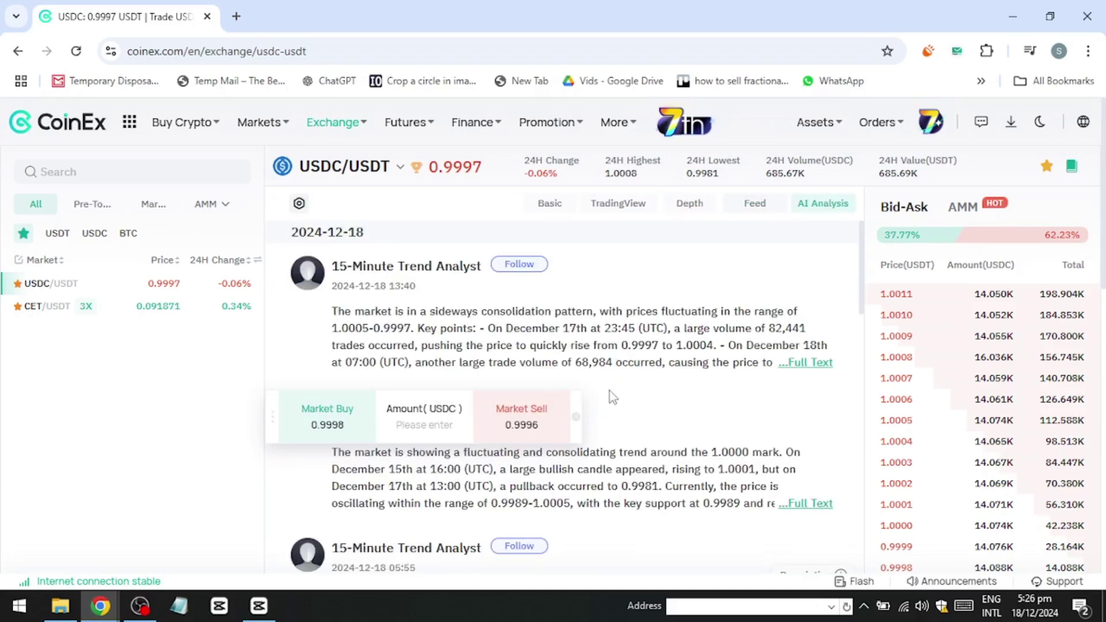
left_click(575, 416)
left_click(541, 207)
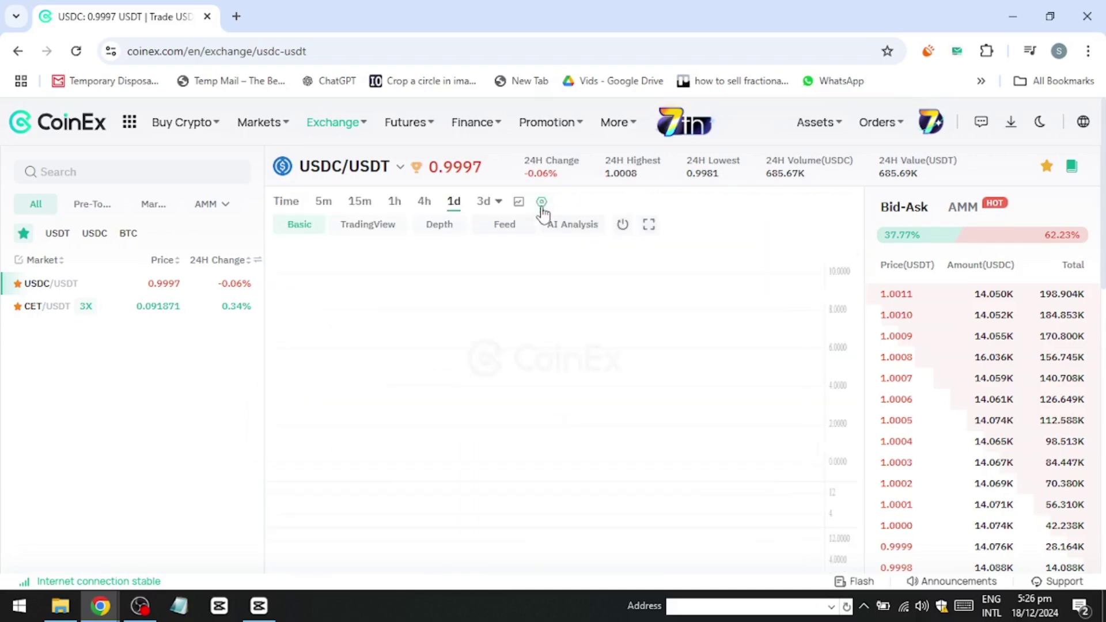
scroll(845, 328, "down", 3)
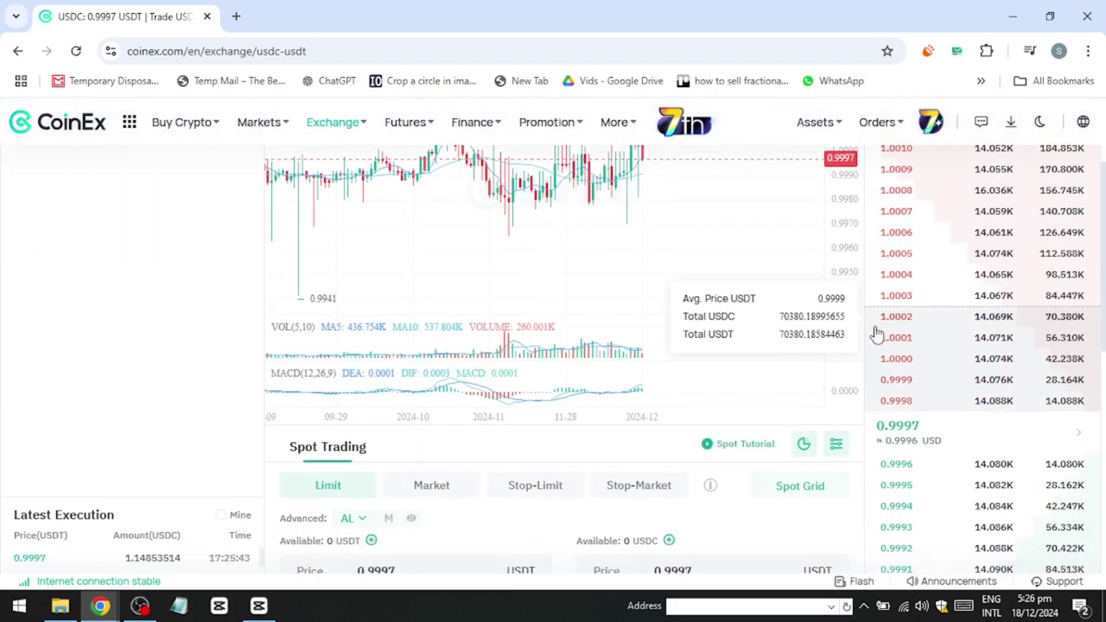
scroll(876, 328, "down", 1)
scroll(458, 403, "up", 3)
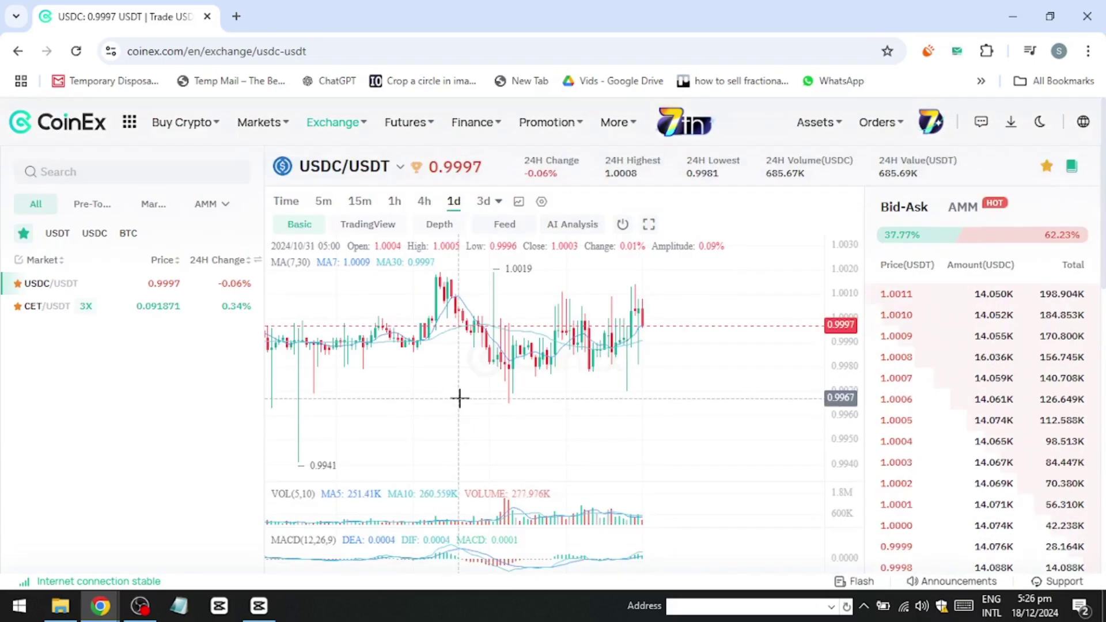
mouse_move(1079, 136)
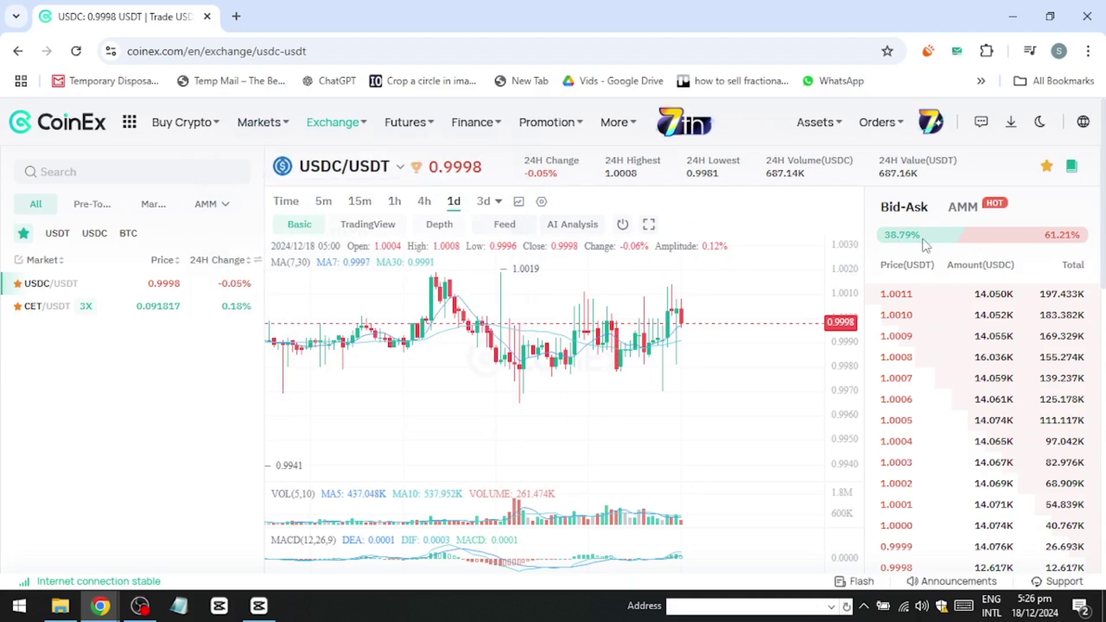
Switch the USDC/USDT order form to Market and confirm a USDC buy, which returns Invalid Parameter
scroll(636, 331, "down", 7)
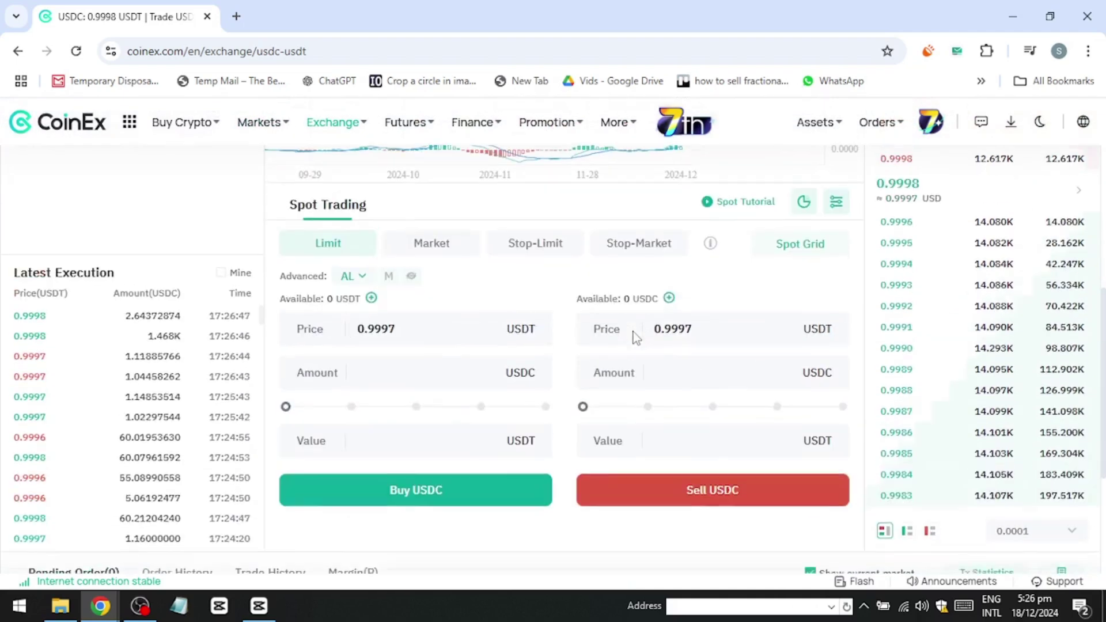
left_click(421, 260)
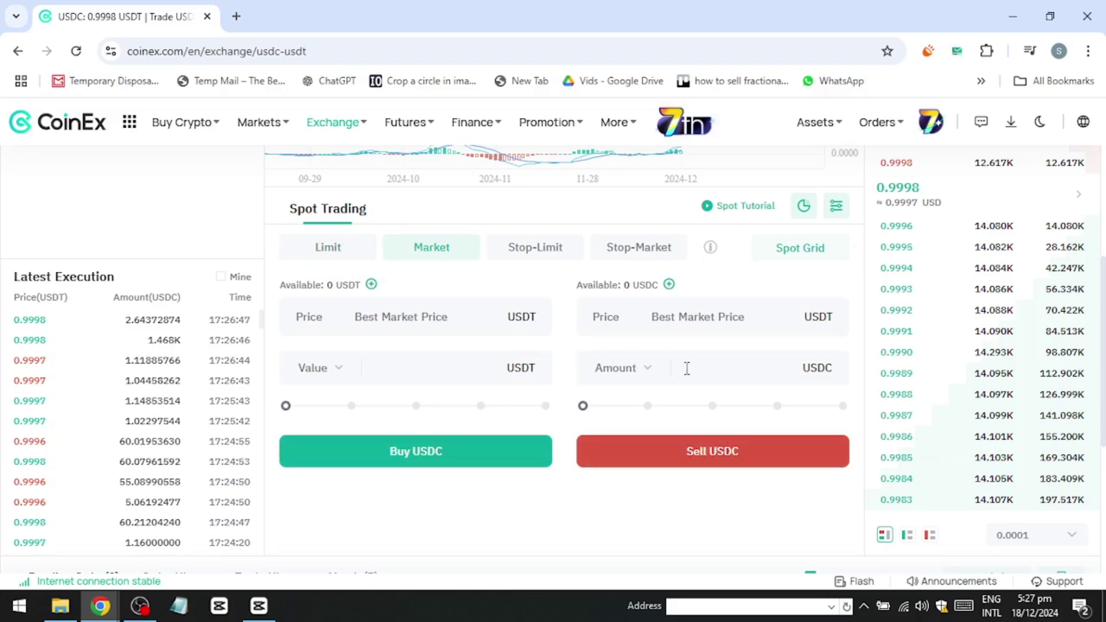
left_click(512, 464)
left_click(635, 500)
scroll(1016, 339, "down", 5)
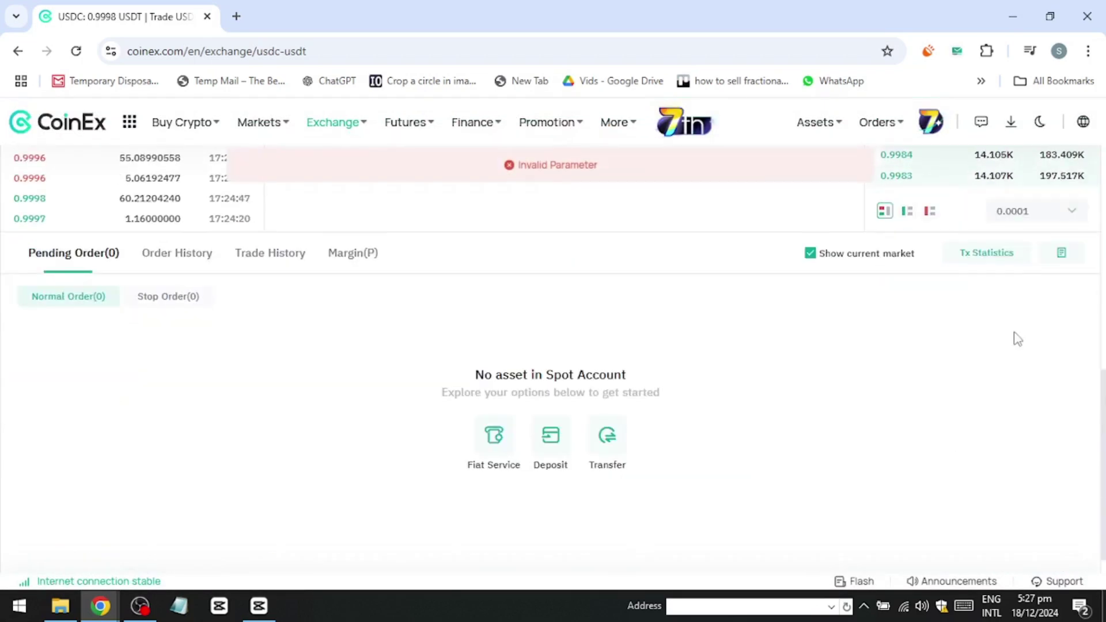
scroll(583, 366, "up", 1)
scroll(353, 363, "down", 2)
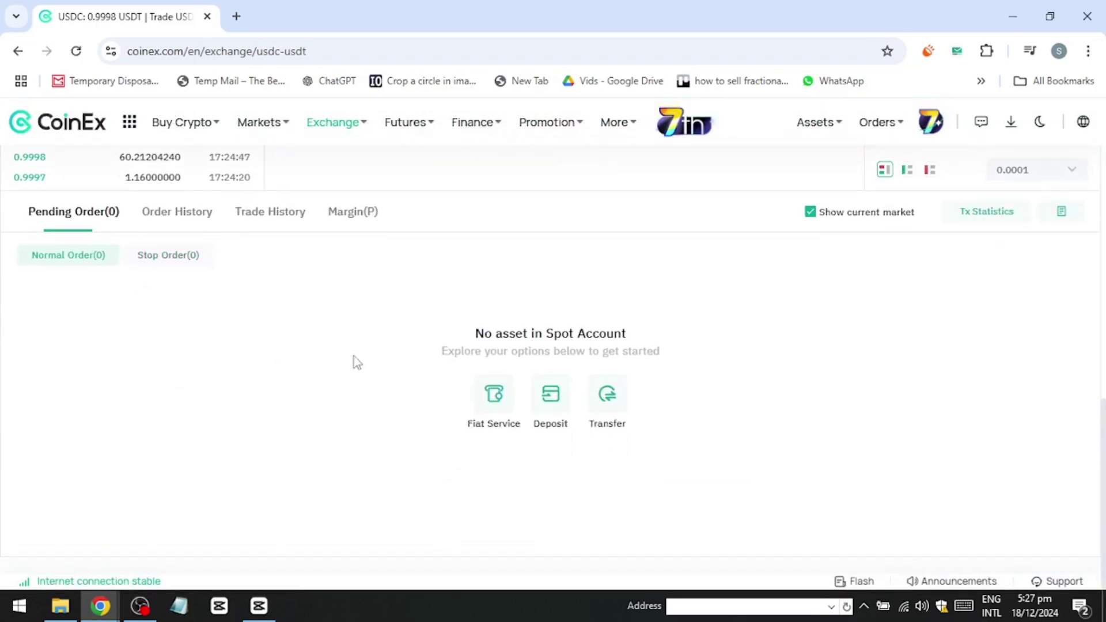
scroll(783, 382, "up", 4)
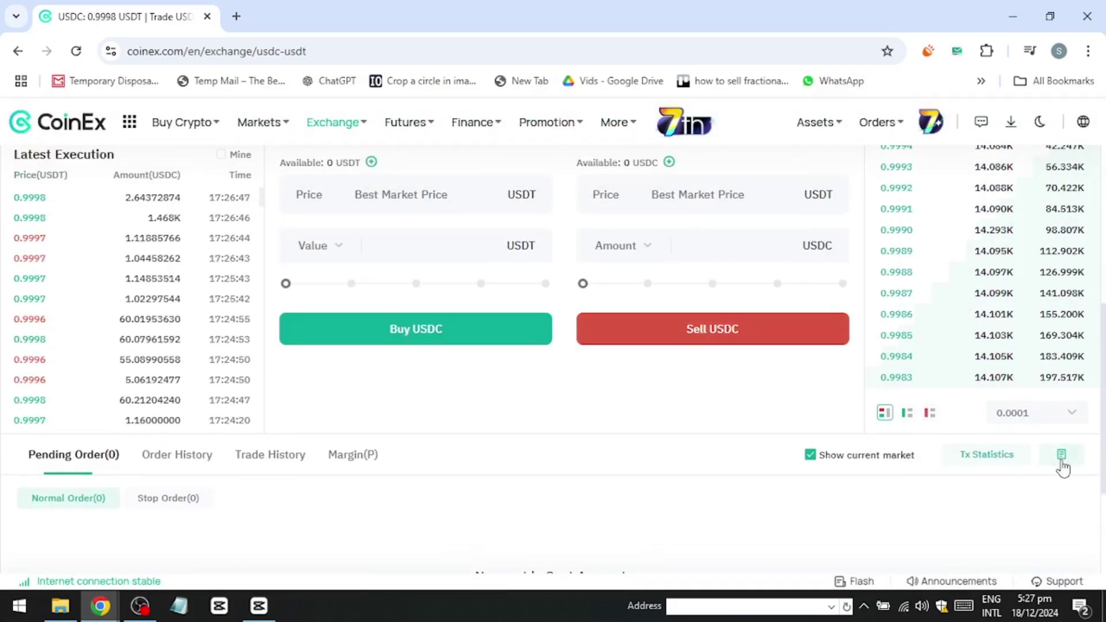
scroll(792, 426, "up", 4)
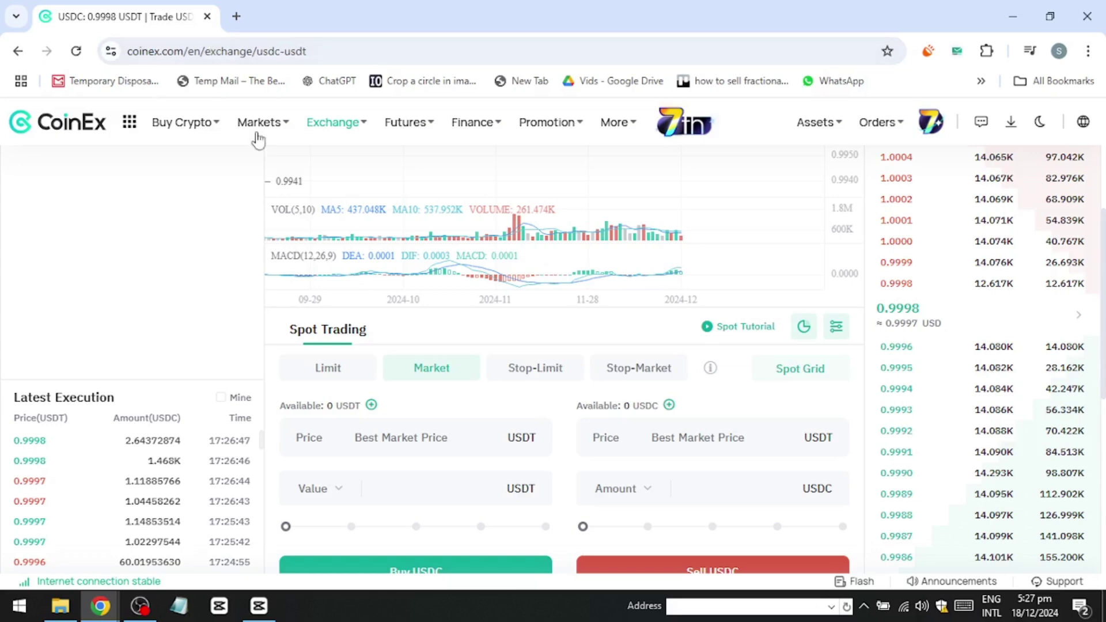
scroll(514, 189, "up", 5)
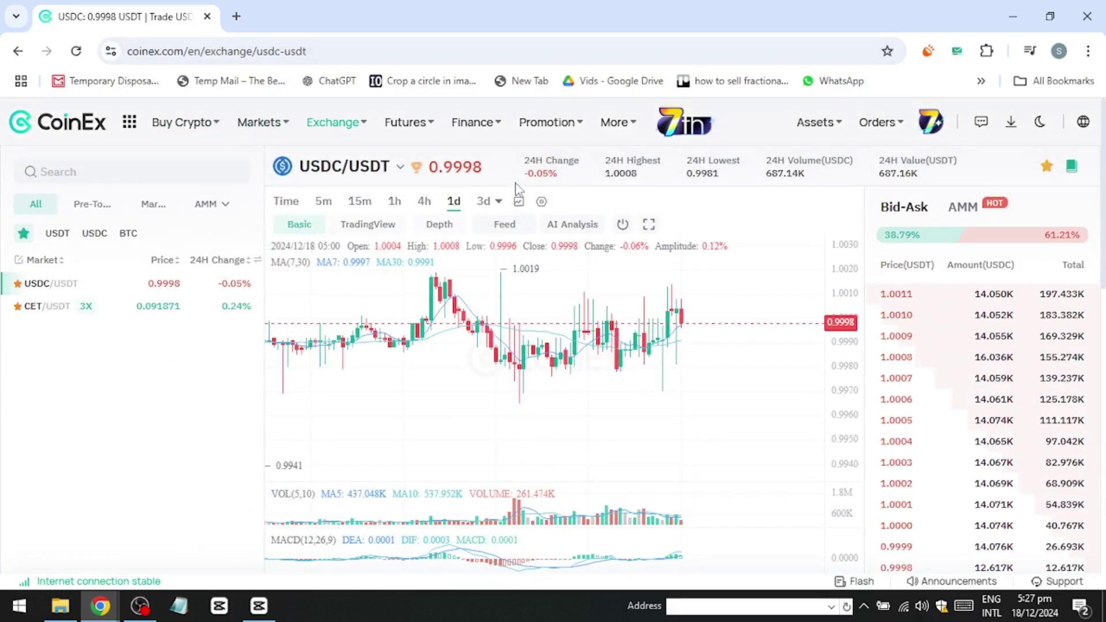
scroll(244, 476, "down", 6)
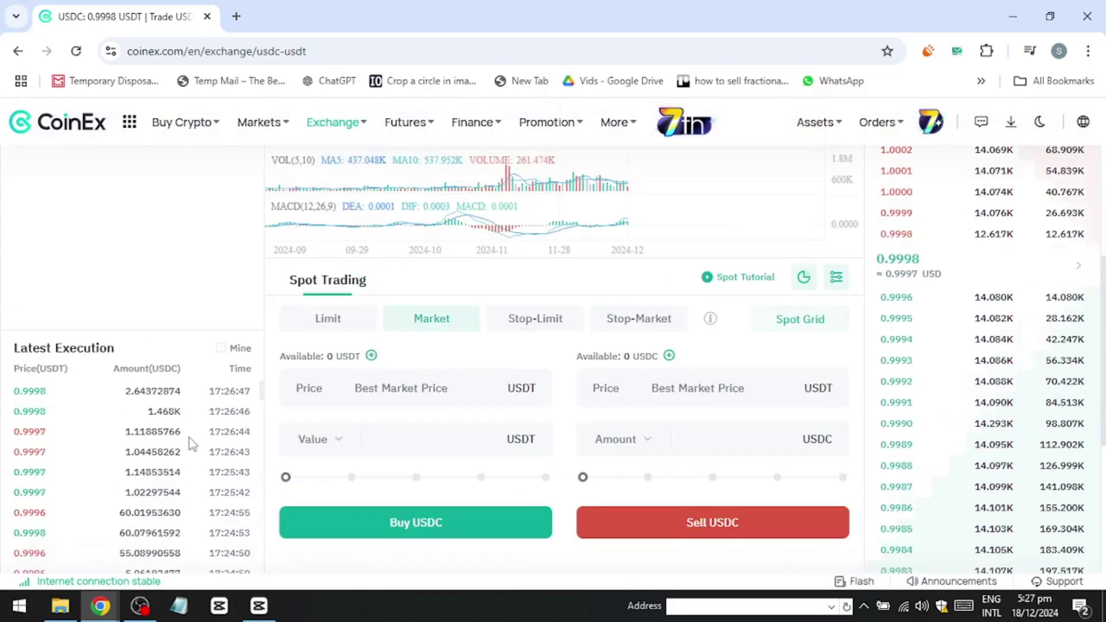
scroll(192, 444, "up", 1)
scroll(191, 443, "up", 6)
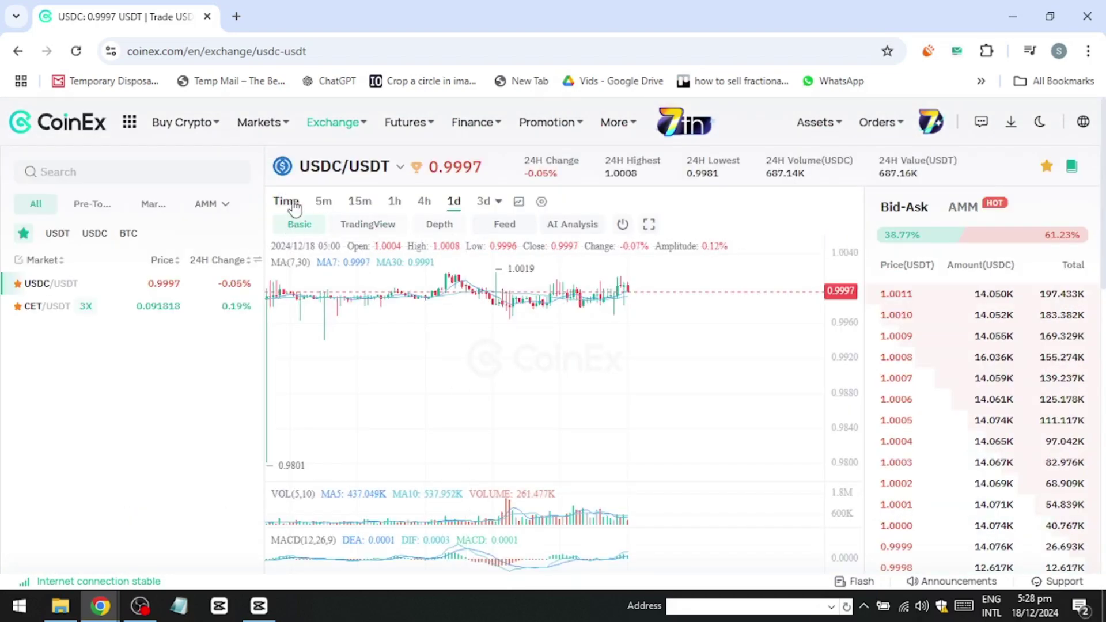
Open Futures Trading from the Futures menu and confirm the welcome notice
mouse_move(355, 123)
mouse_move(409, 124)
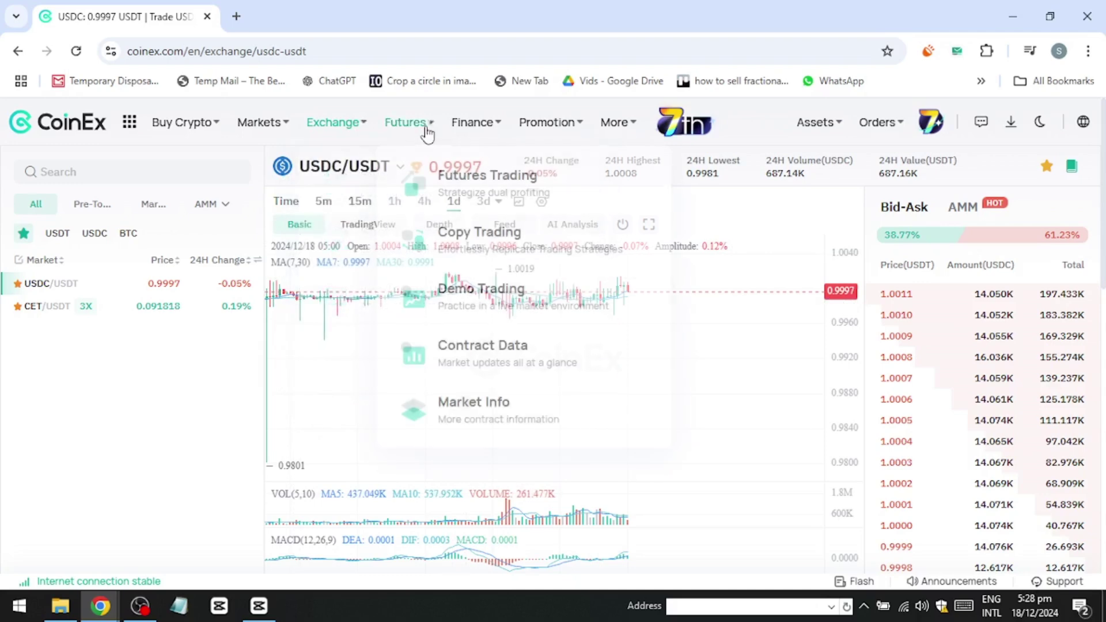
left_click(437, 185)
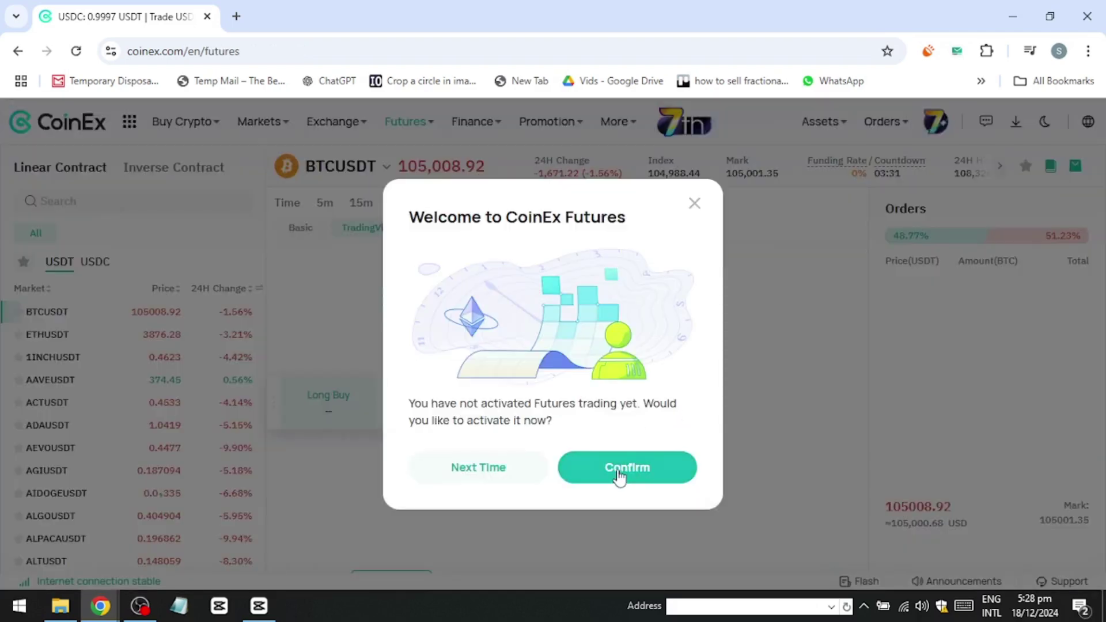
left_click(617, 477)
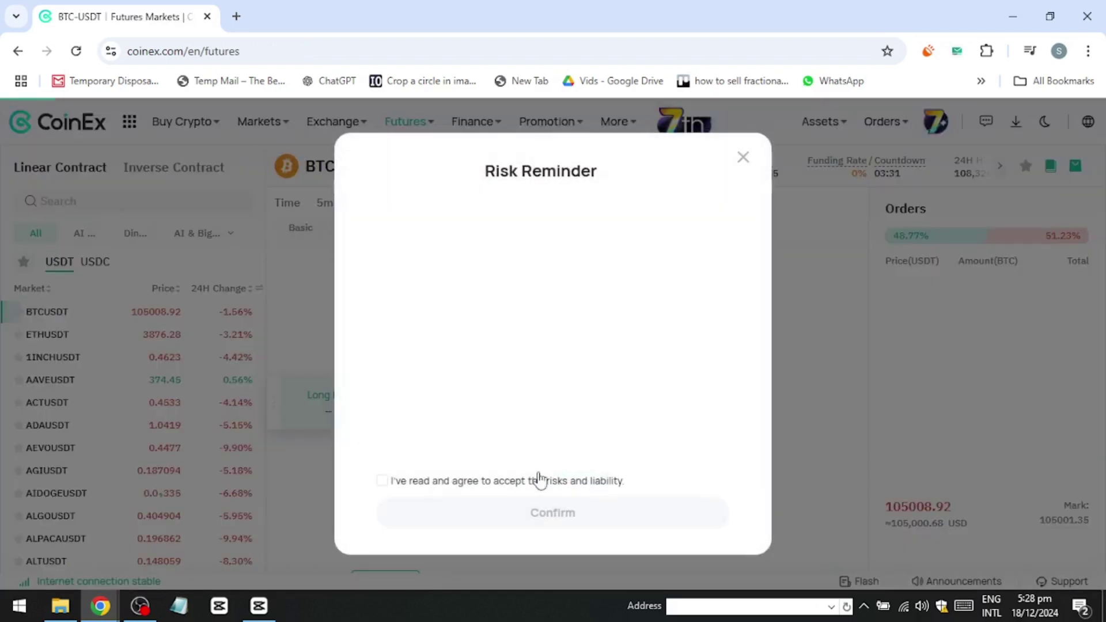
Tick the risk agreement, confirm the risk reminder, and postpone the activation notice with Next Time
left_click(382, 482)
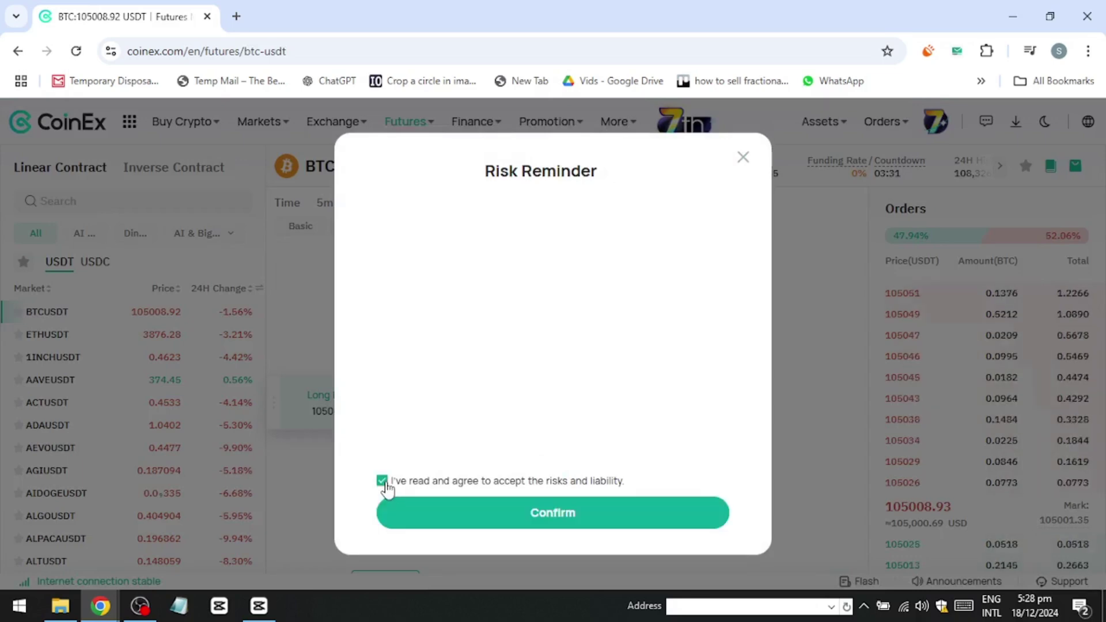
left_click(381, 481)
left_click(382, 481)
double_click(412, 484)
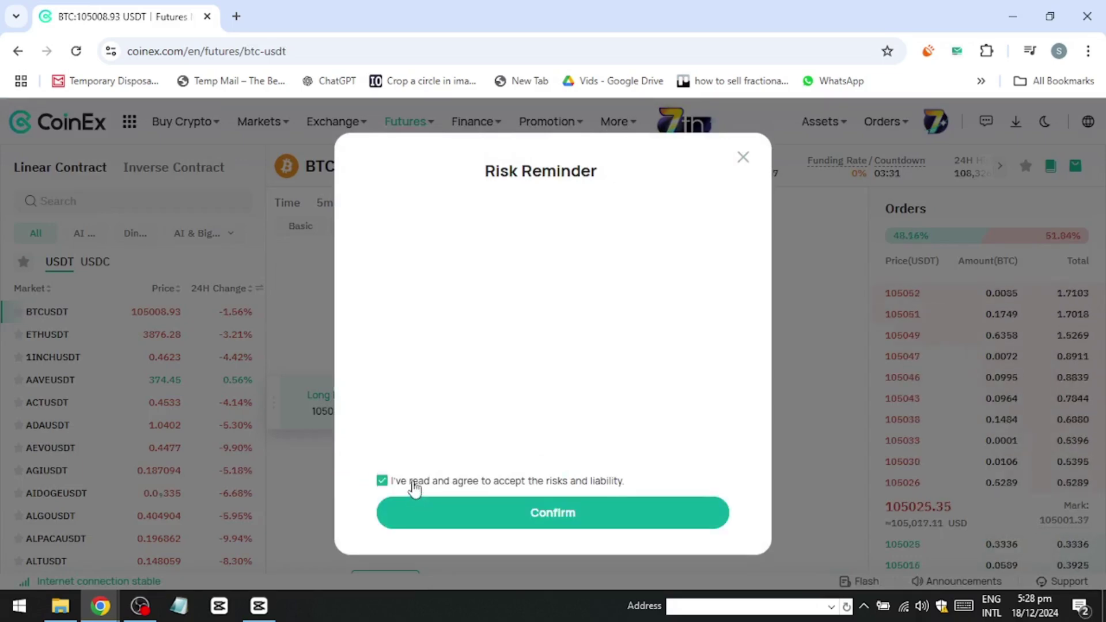
left_click(553, 514)
left_click(458, 445)
scroll(461, 441, "down", 4)
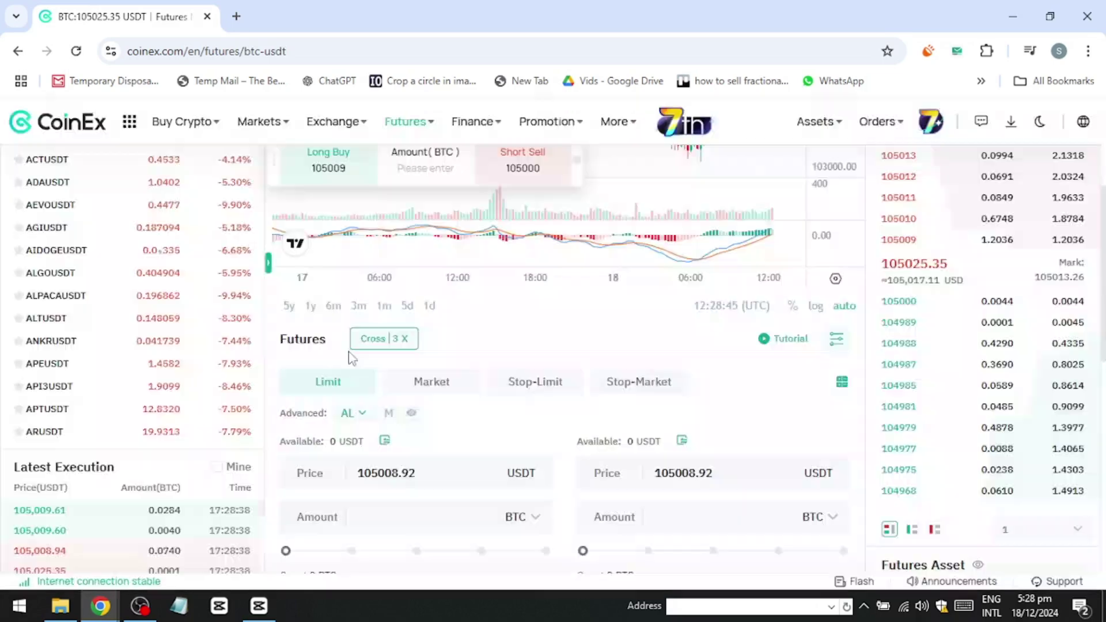
scroll(348, 358, "down", 2)
scroll(368, 326, "up", 1)
Close the Position Mode dialog keeping Cross 3X, then bring up the Assets overview showing 0 USD
left_click(381, 257)
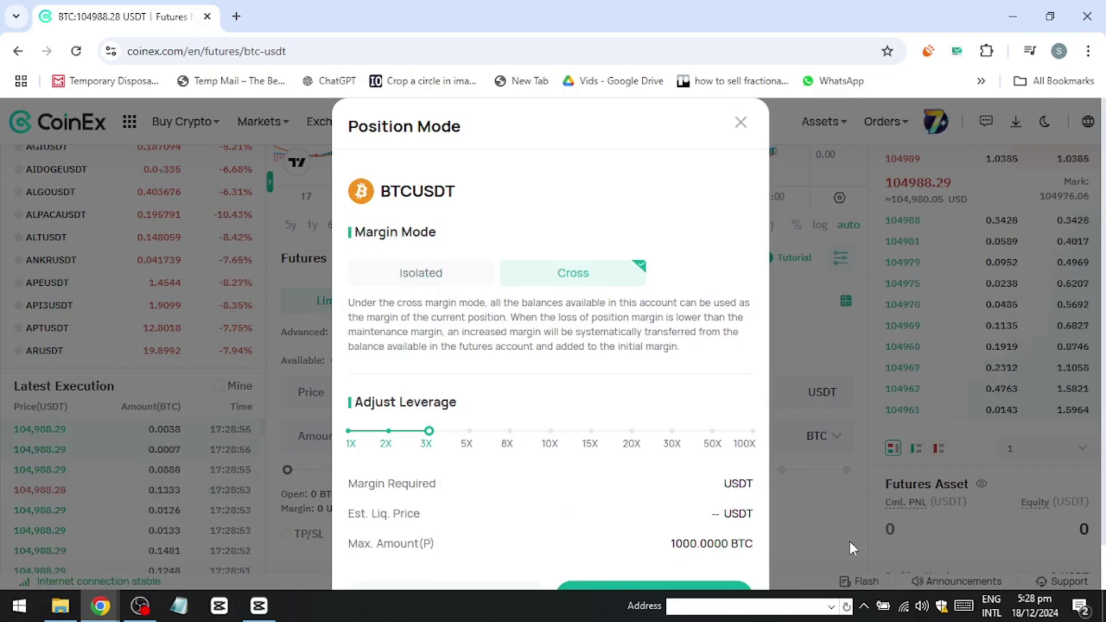
left_click(738, 125)
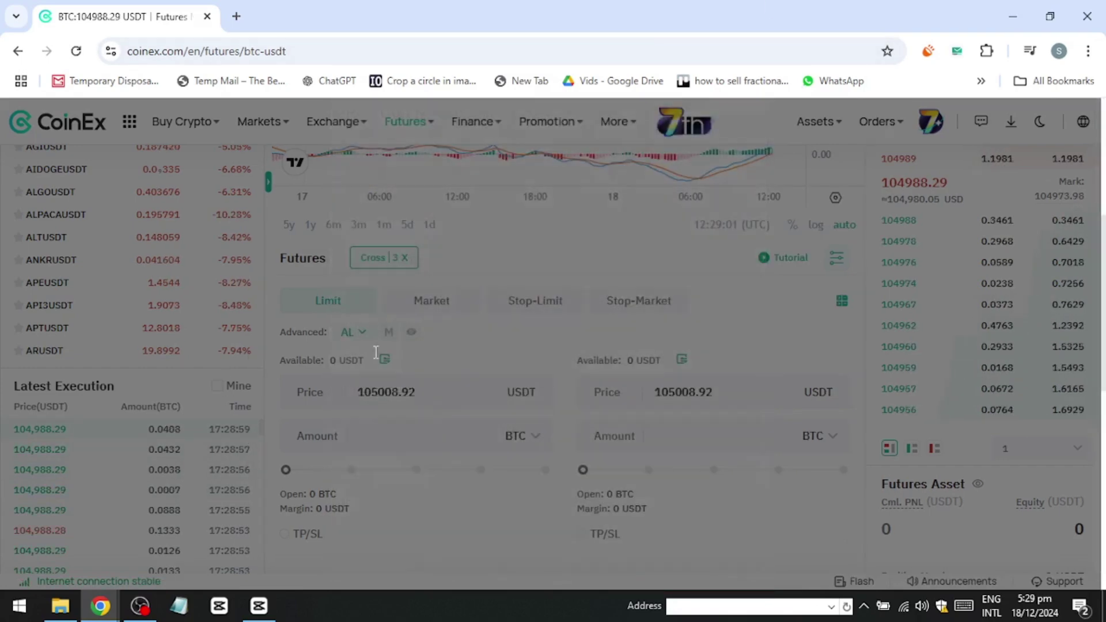
scroll(420, 391, "up", 4)
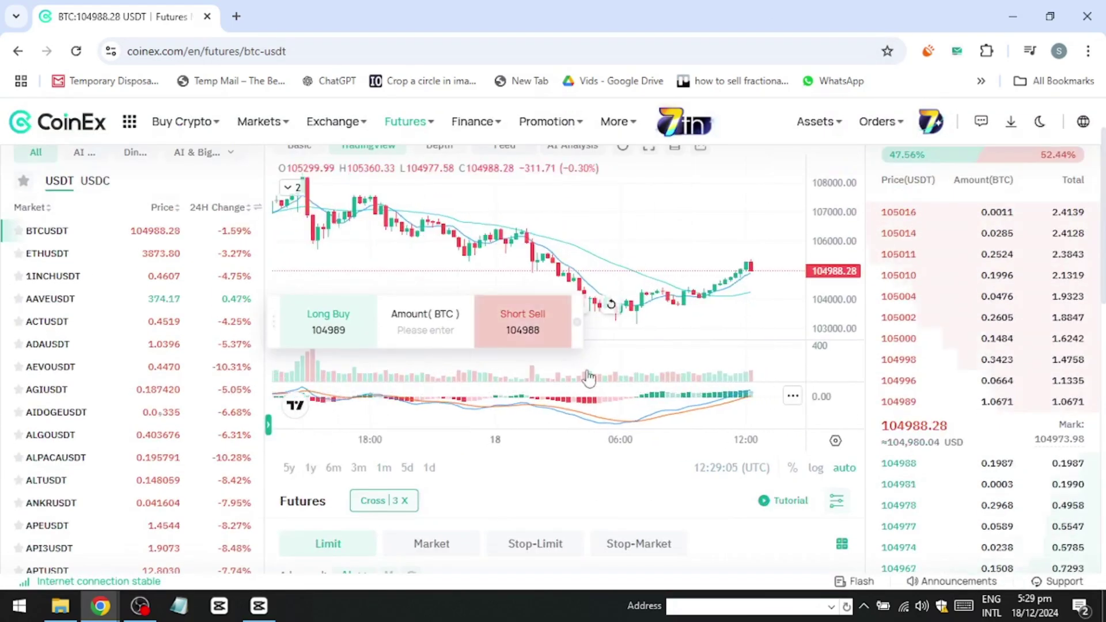
scroll(906, 354, "up", 3)
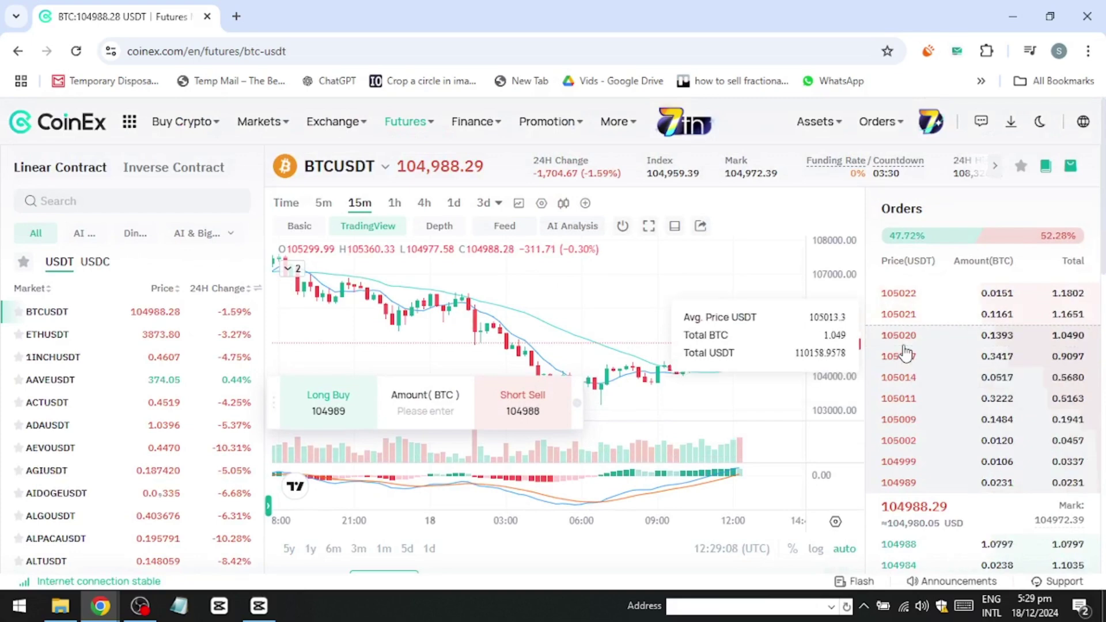
mouse_move(812, 122)
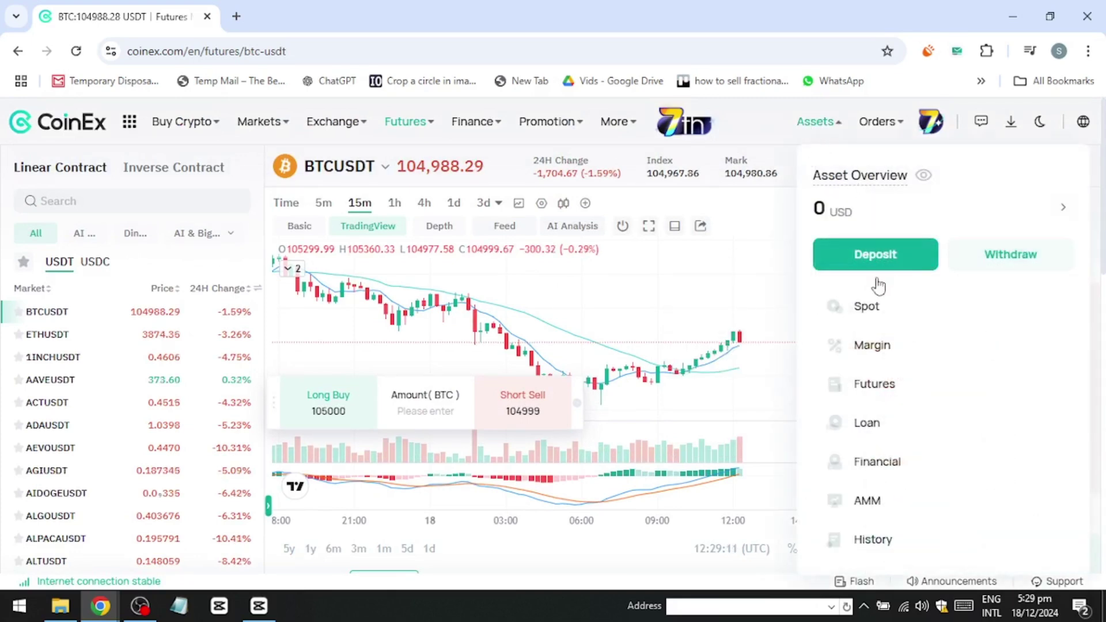
Open the Futures asset page, check its empty Transfer History, and return to the zero-balance coin table
left_click(878, 402)
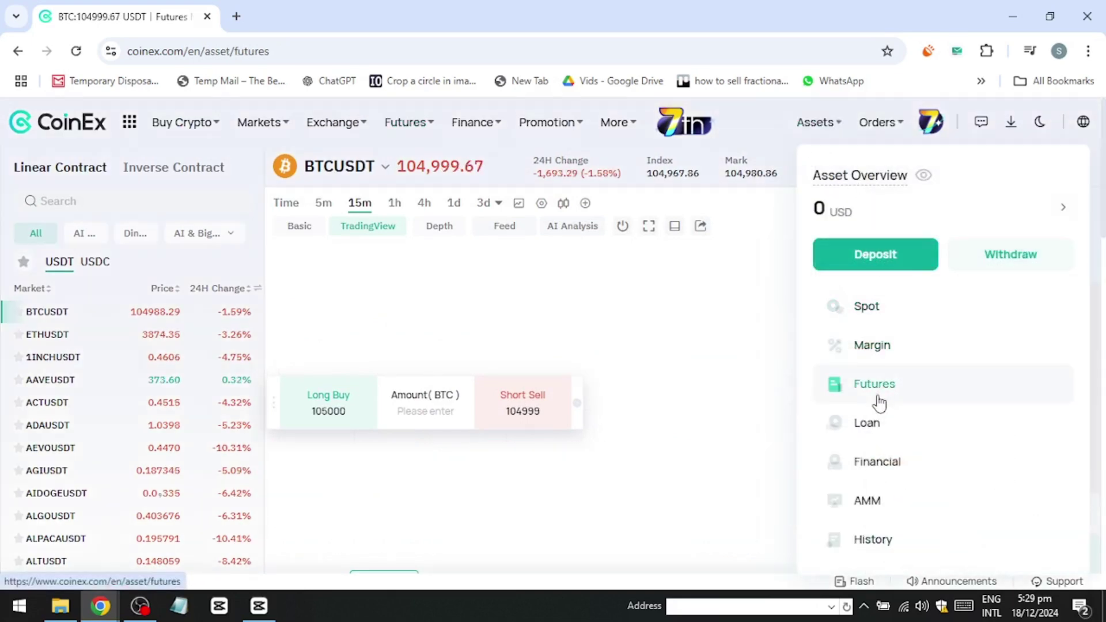
scroll(331, 392, "down", 7)
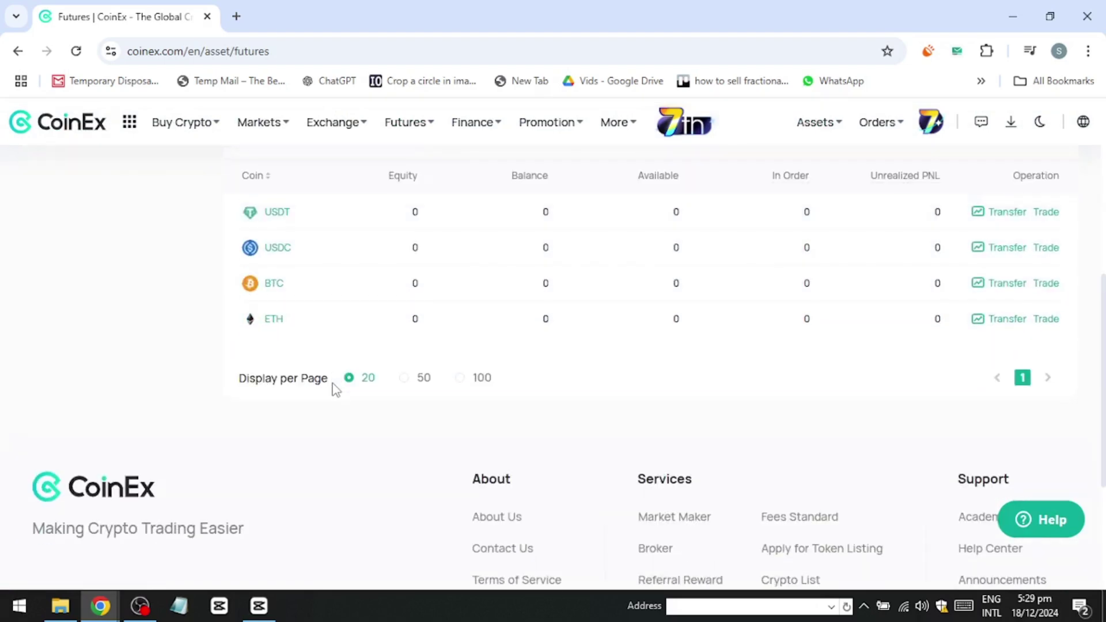
scroll(334, 392, "down", 3)
scroll(333, 387, "up", 10)
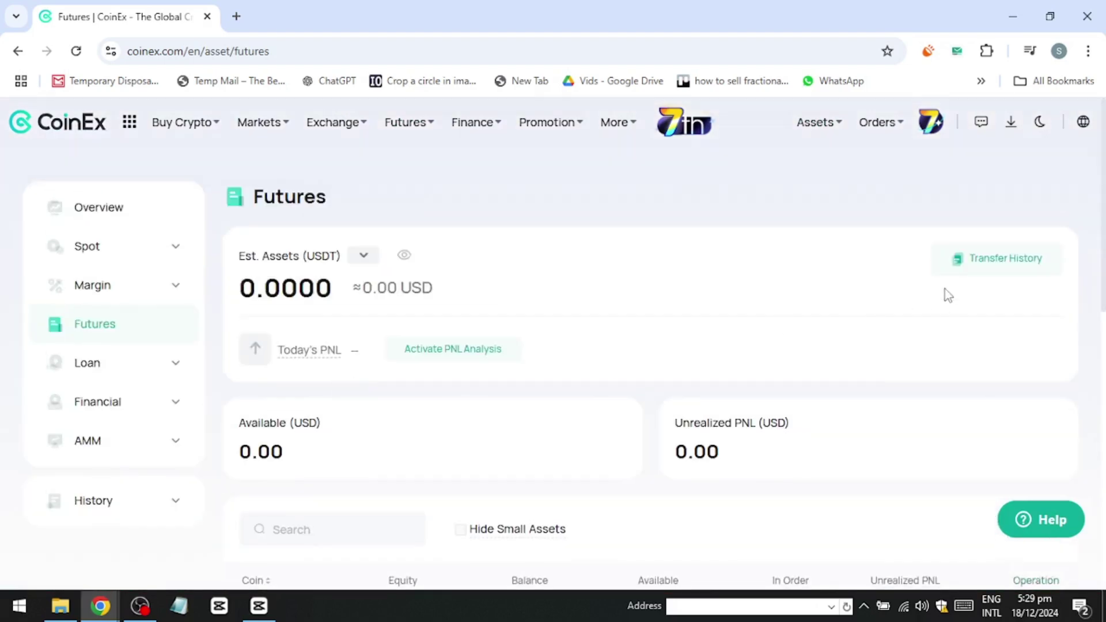
left_click(1002, 258)
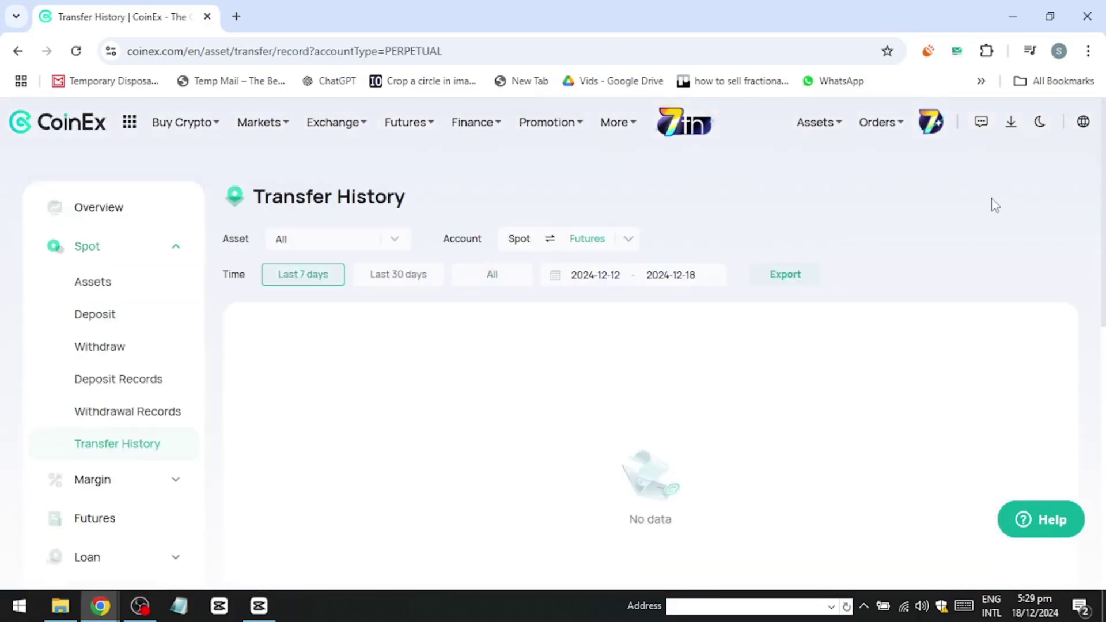
left_click(18, 51)
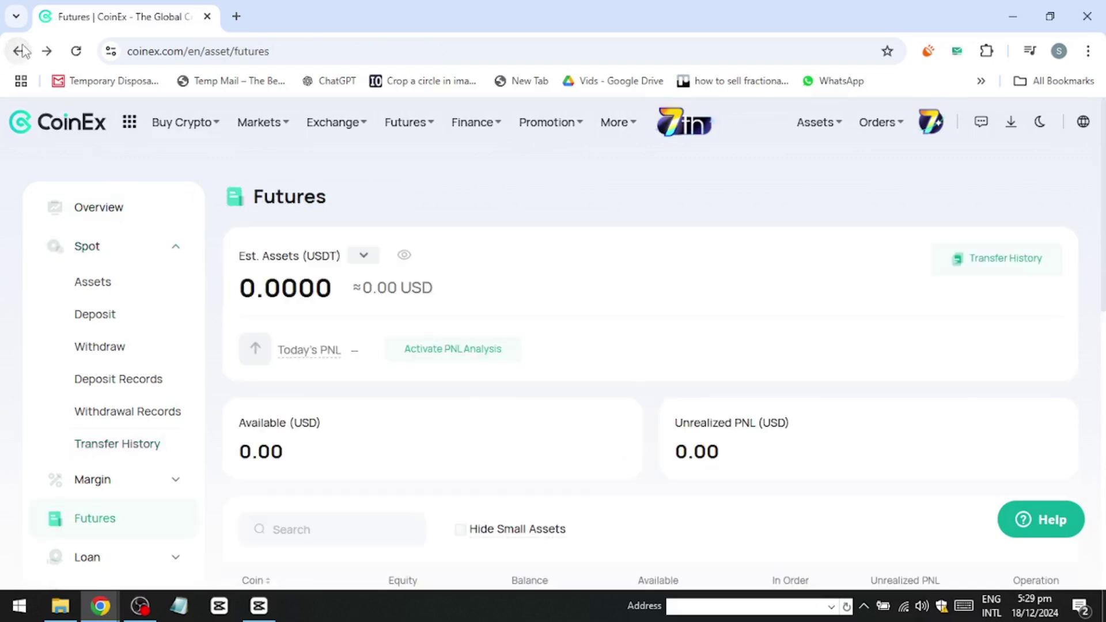
scroll(617, 229, "down", 4)
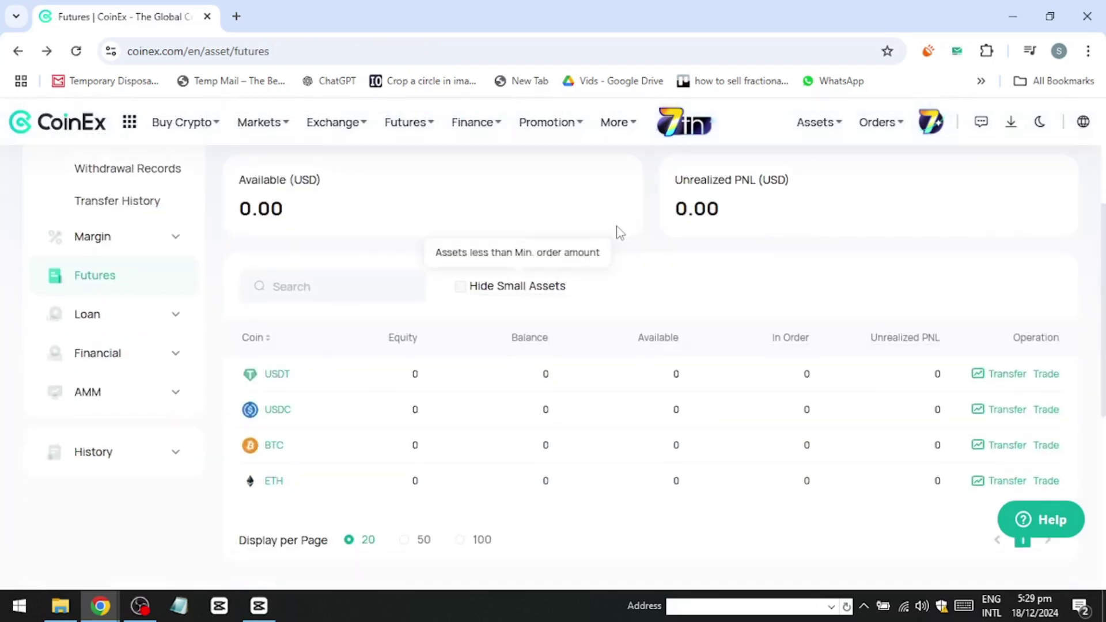
scroll(492, 313, "down", 3)
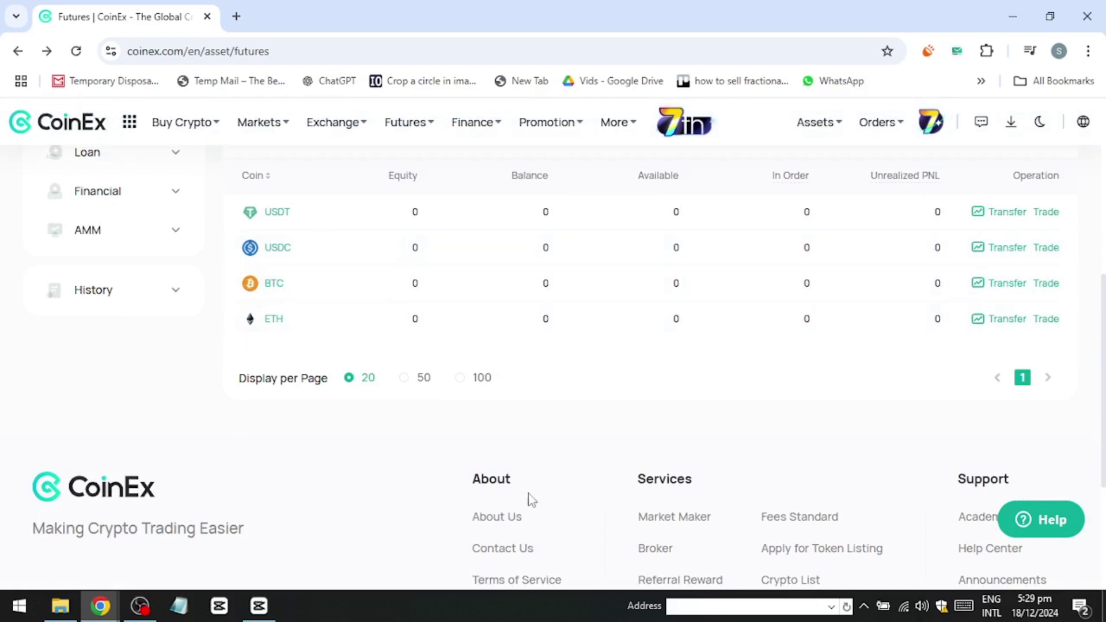
left_click(1005, 212)
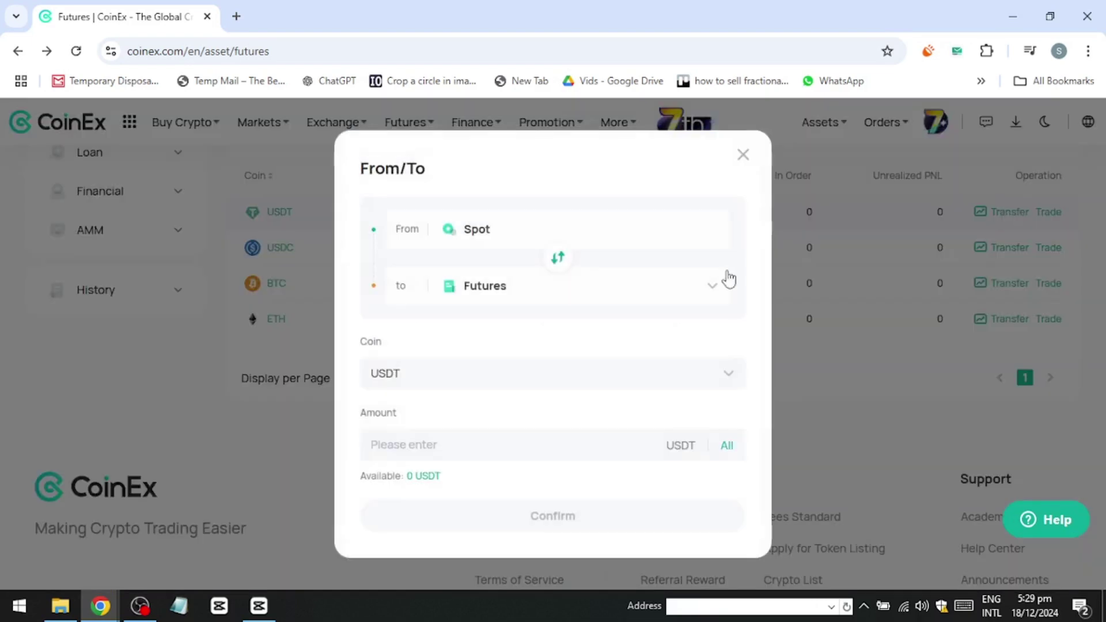
left_click(391, 444)
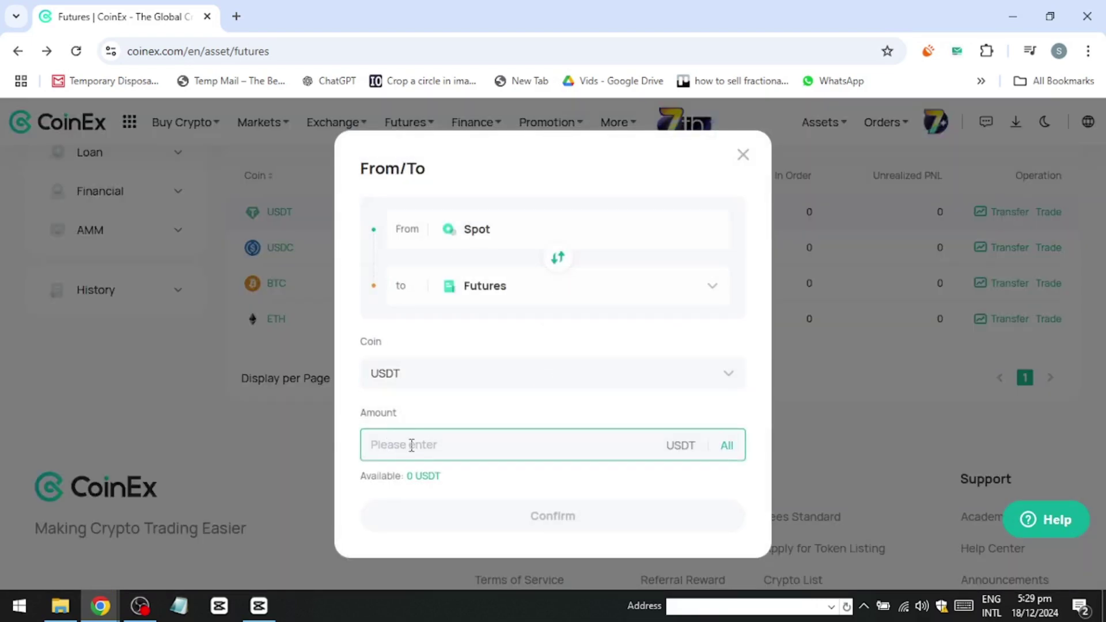
left_click(524, 288)
left_click(741, 156)
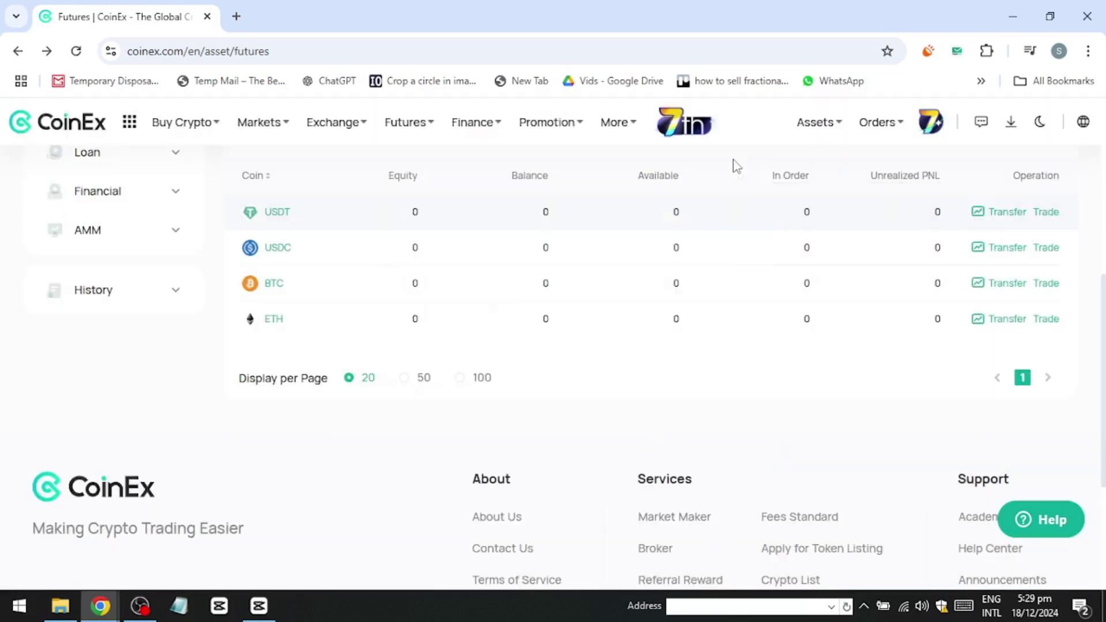
left_click(986, 212)
left_click(377, 446)
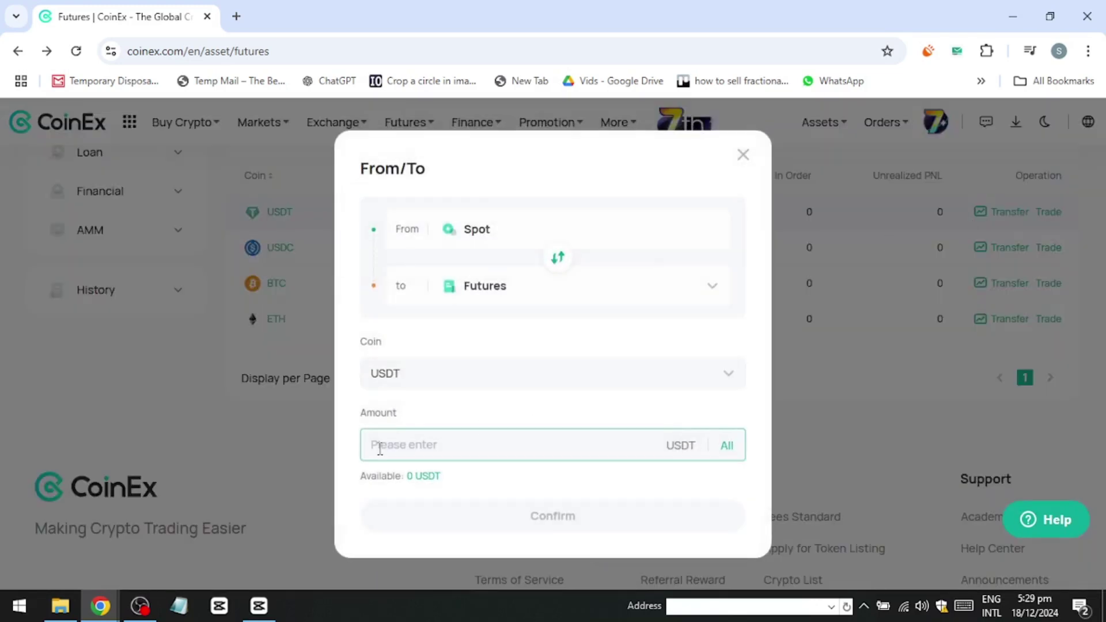
type("0")
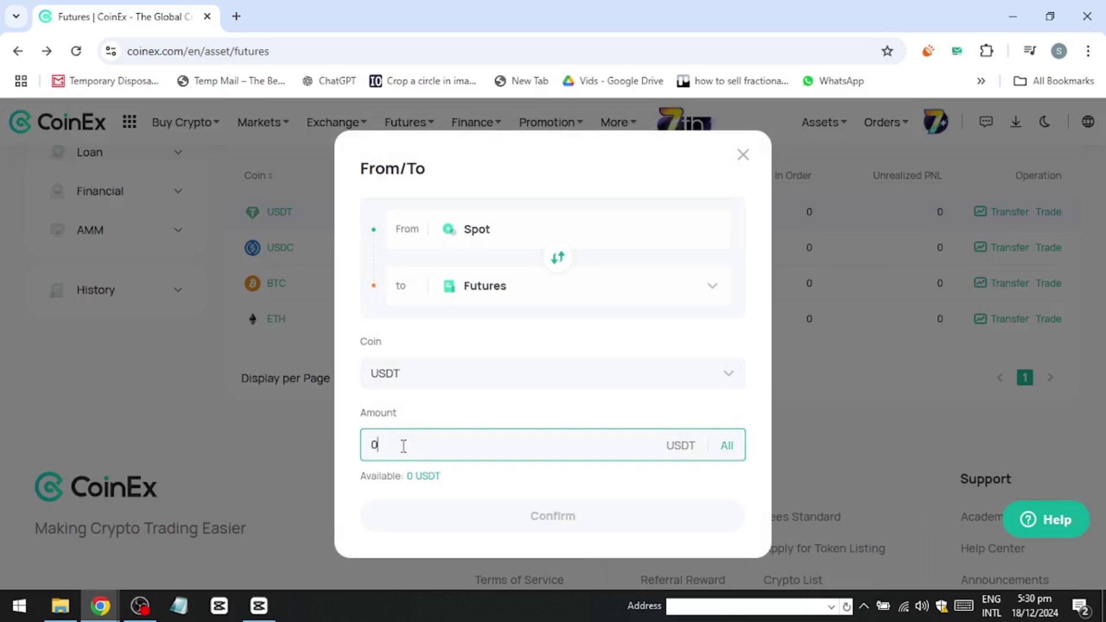
left_click(743, 155)
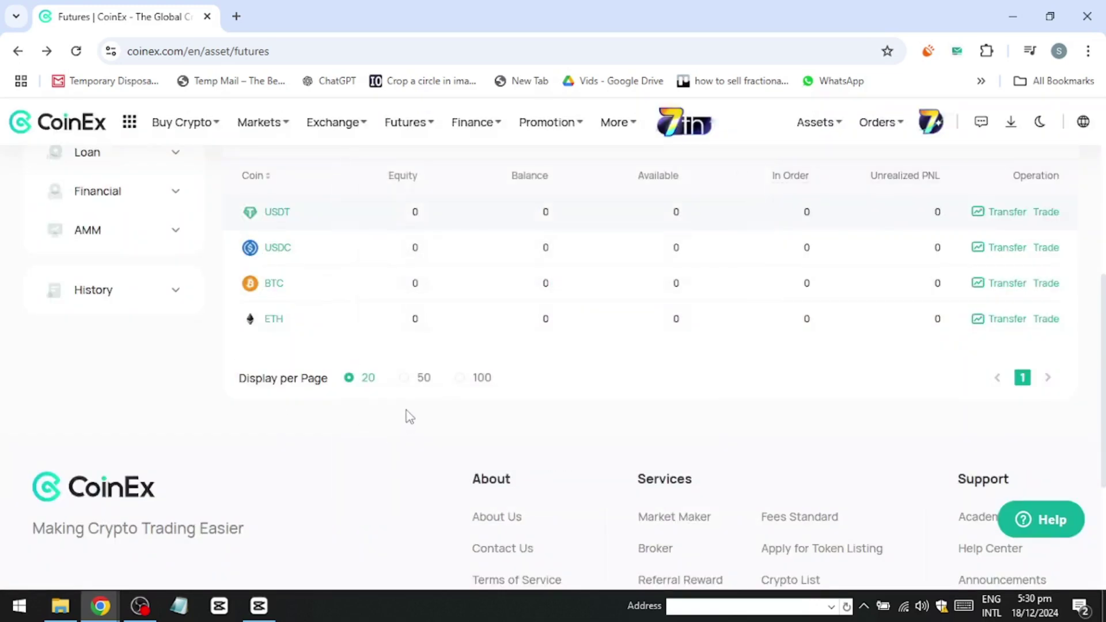
Scroll back to the top and reopen BTCUSDT Futures Trading from the Futures menu
scroll(429, 403, "up", 7)
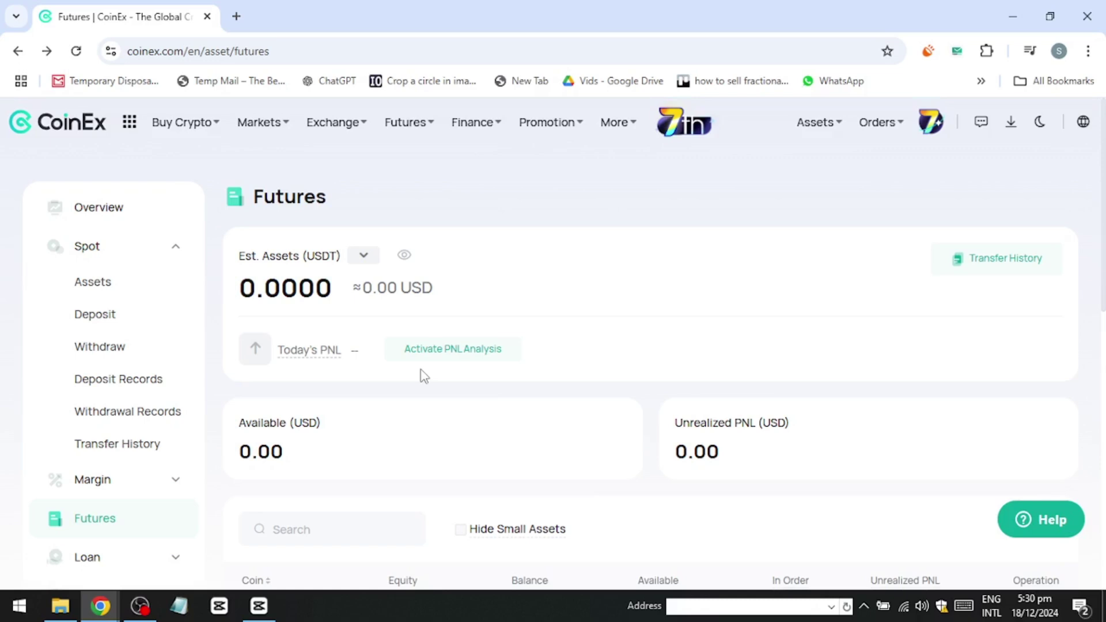
left_click(446, 199)
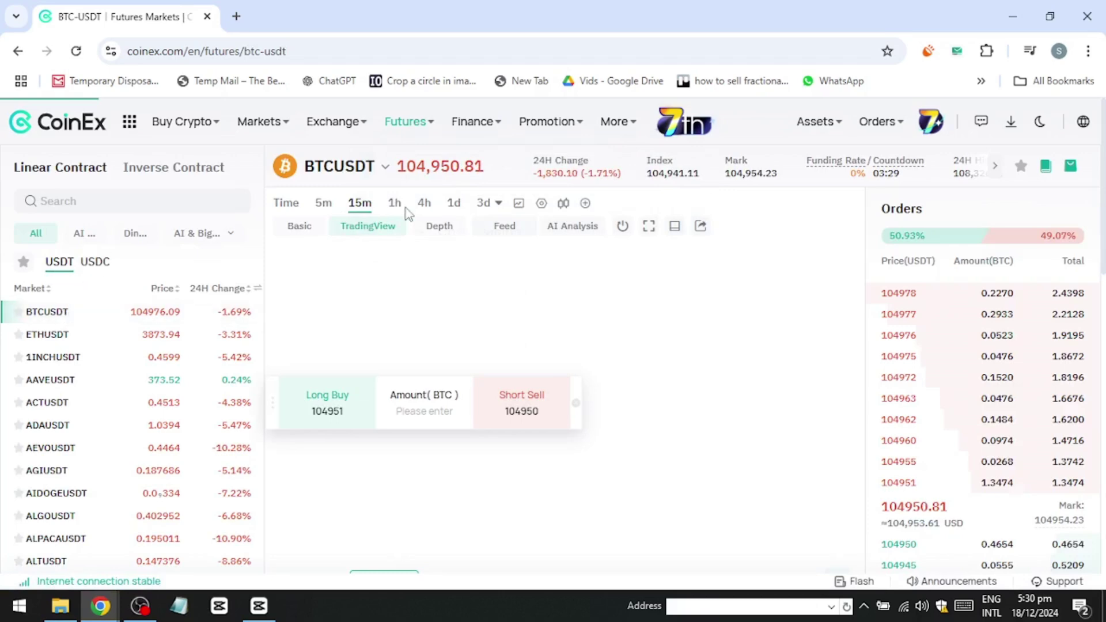
Glance at the Futures Copy Trading page, then return to the BTCUSDT futures Limit order form
scroll(473, 328, "down", 7)
scroll(439, 334, "up", 7)
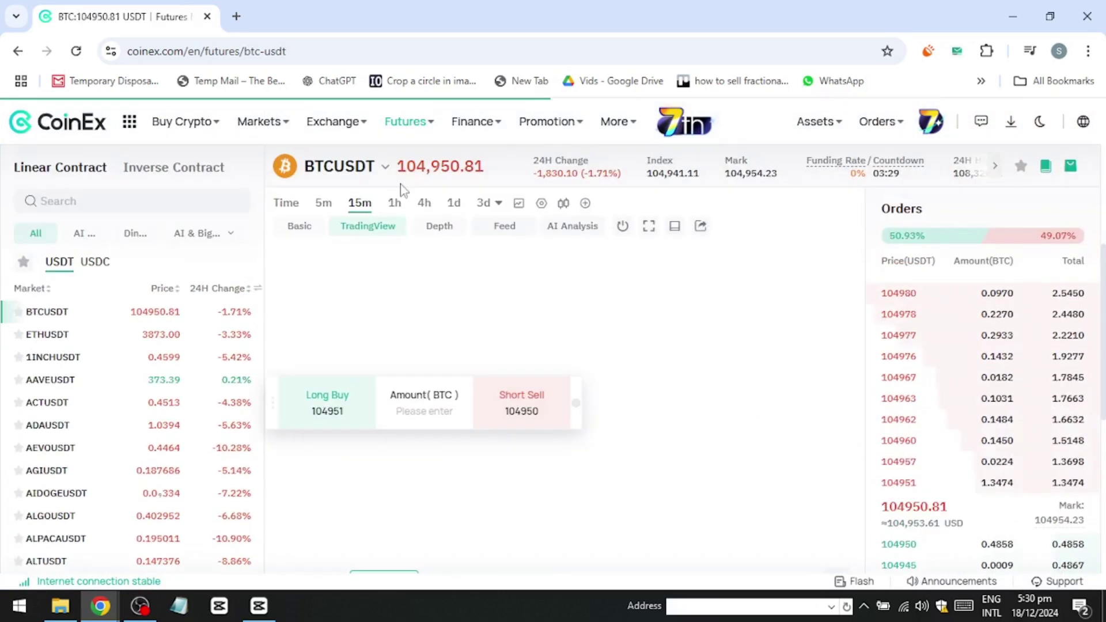
left_click(409, 121)
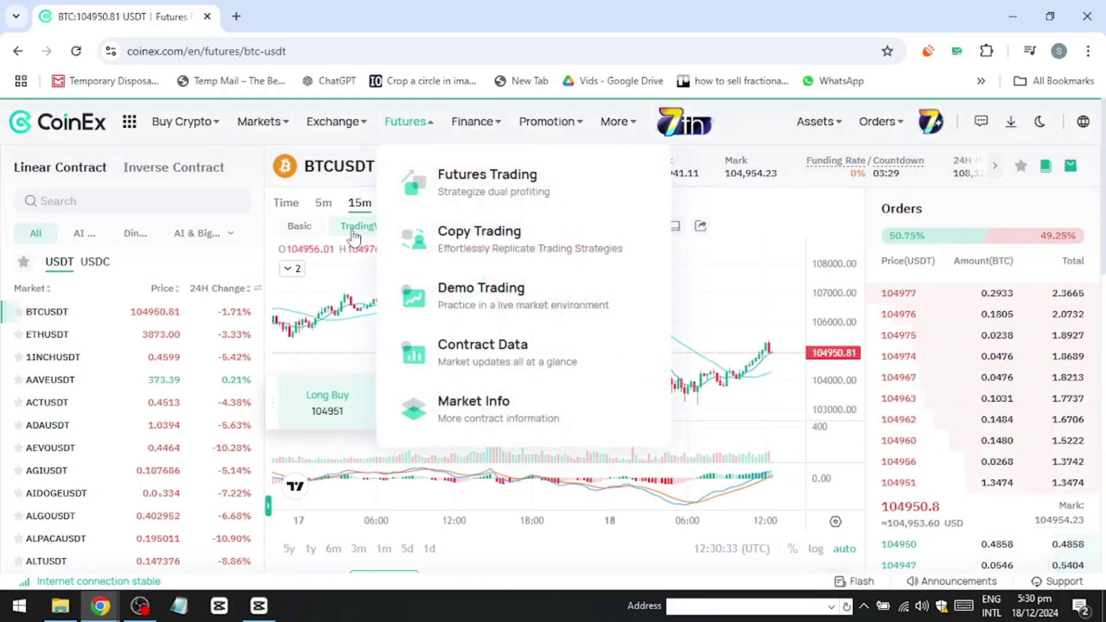
left_click(658, 224)
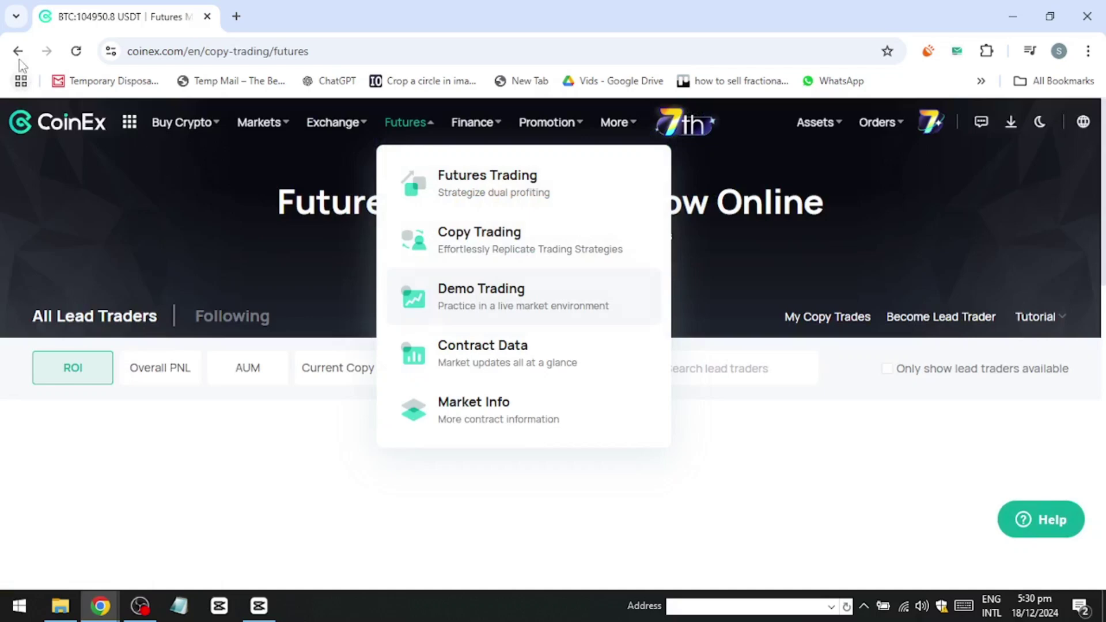
left_click(19, 52)
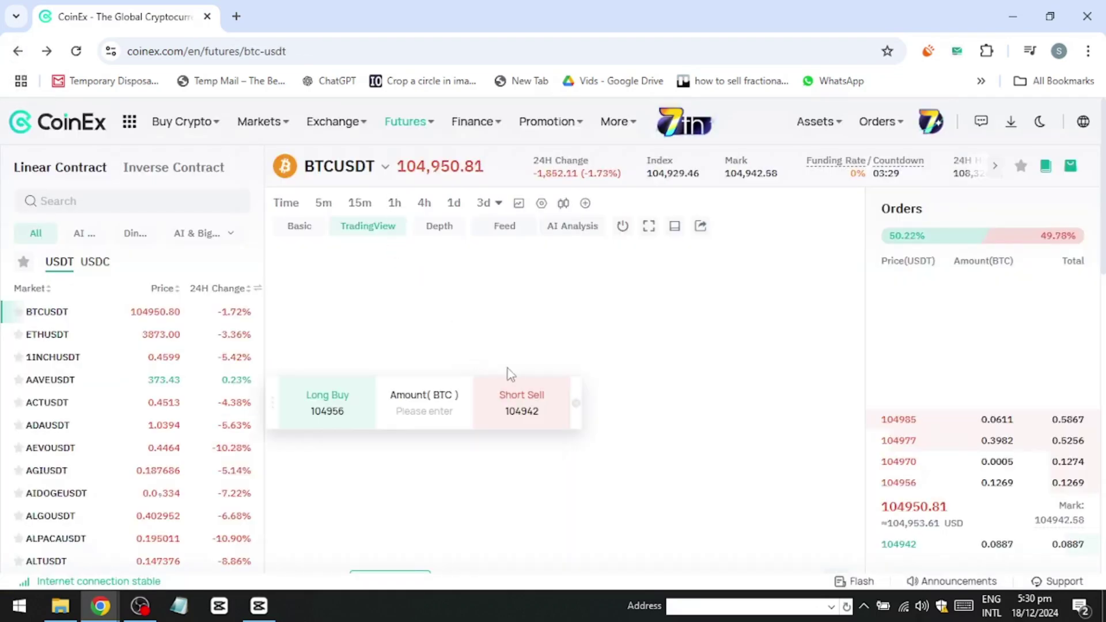
scroll(540, 306, "down", 6)
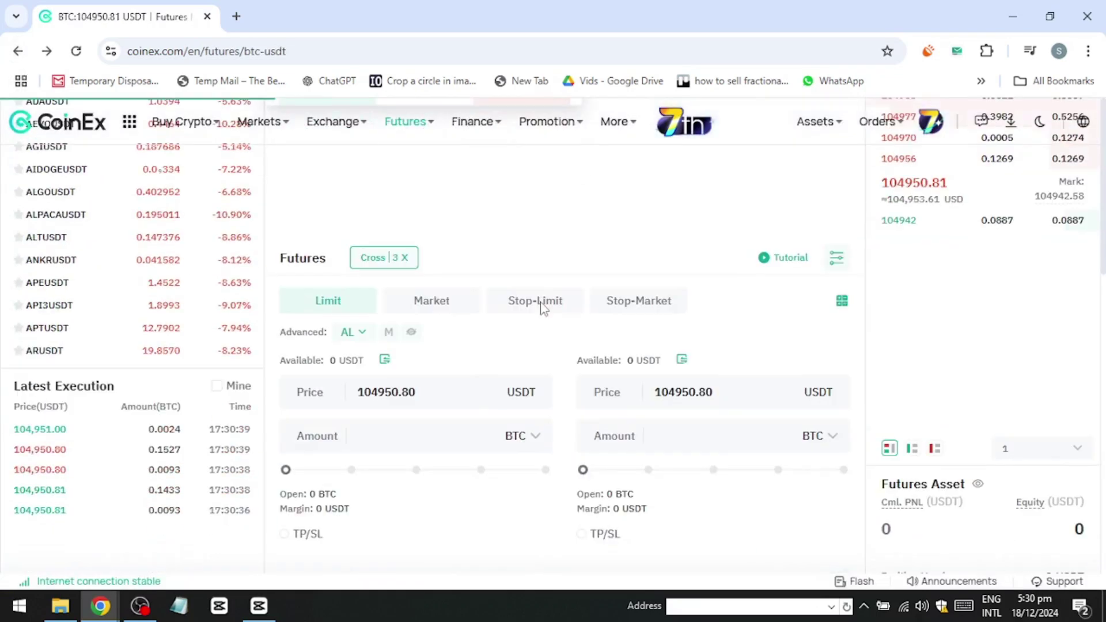